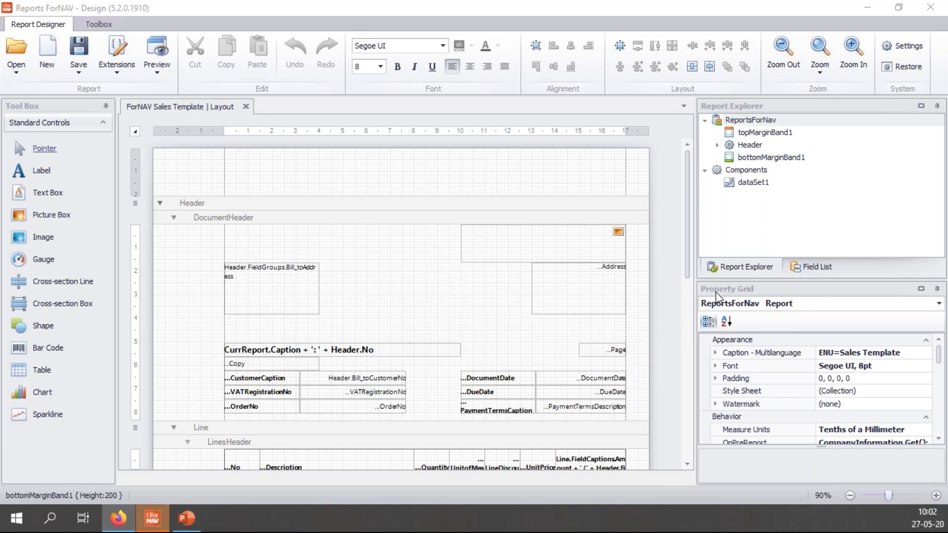
Step: Place Header.FieldGroups.Ship_toAddress as a box beside the bill-to address, then preview the report
left_click(809, 267)
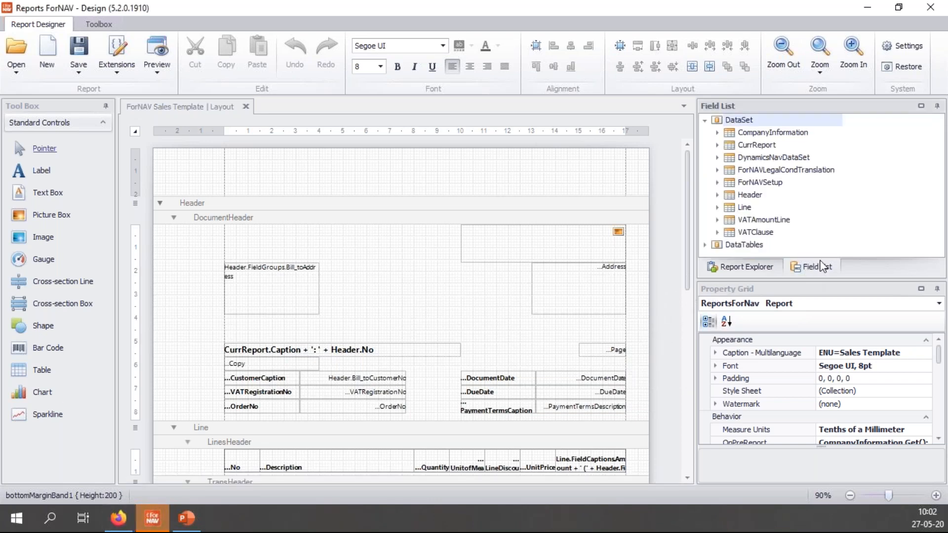
left_click(717, 195)
left_click(730, 219)
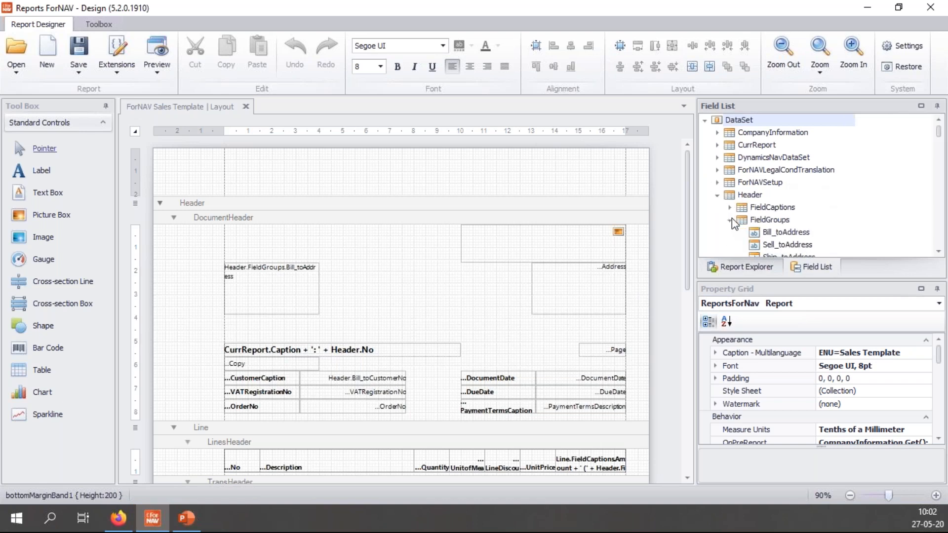
scroll(797, 220, "down", 1)
left_click(808, 226)
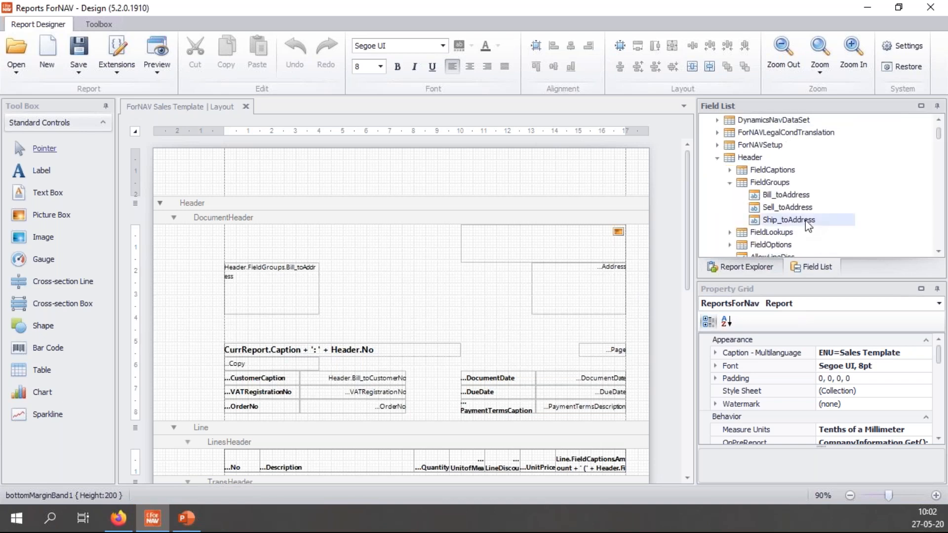
left_click_drag(810, 220, 365, 273)
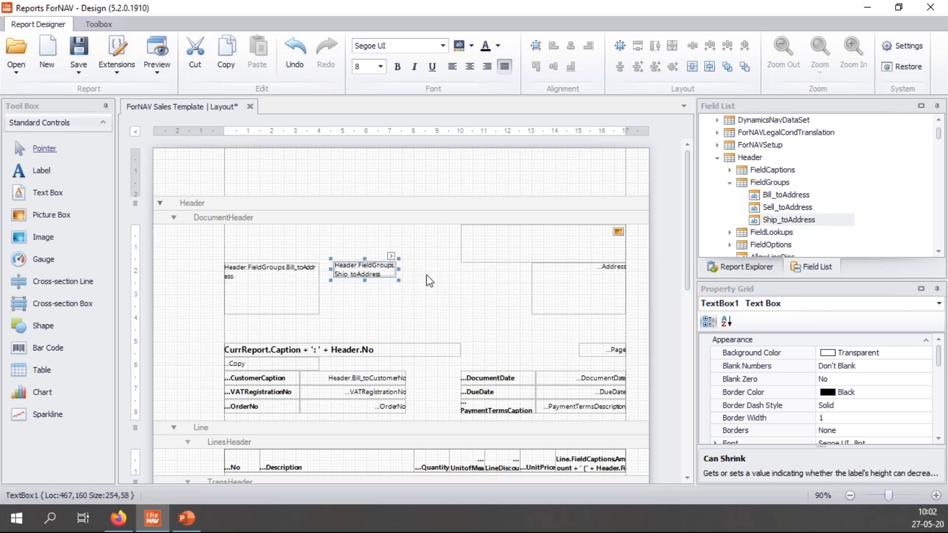
left_click(426, 244)
left_click(157, 55)
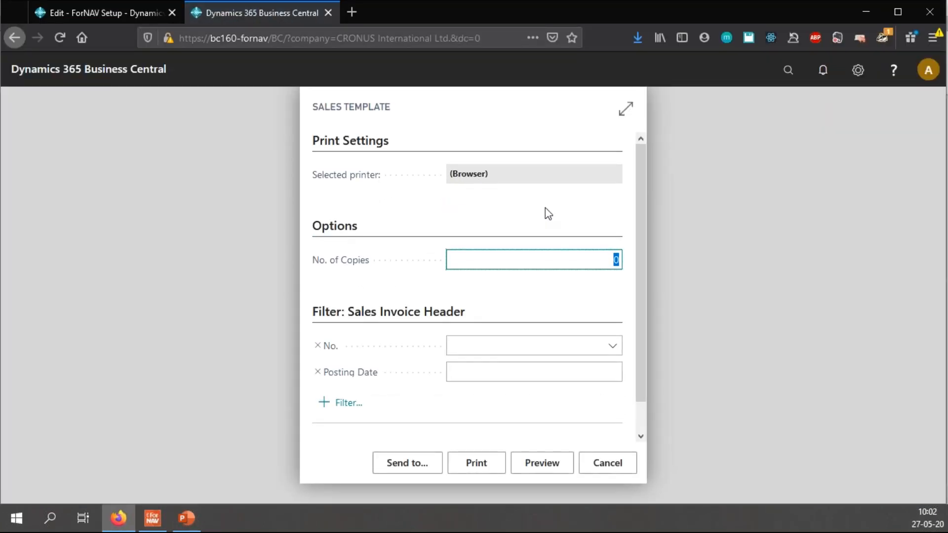
Step: Generate the Sales Template preview and zoom in on the two-line ship-to address
left_click(553, 467)
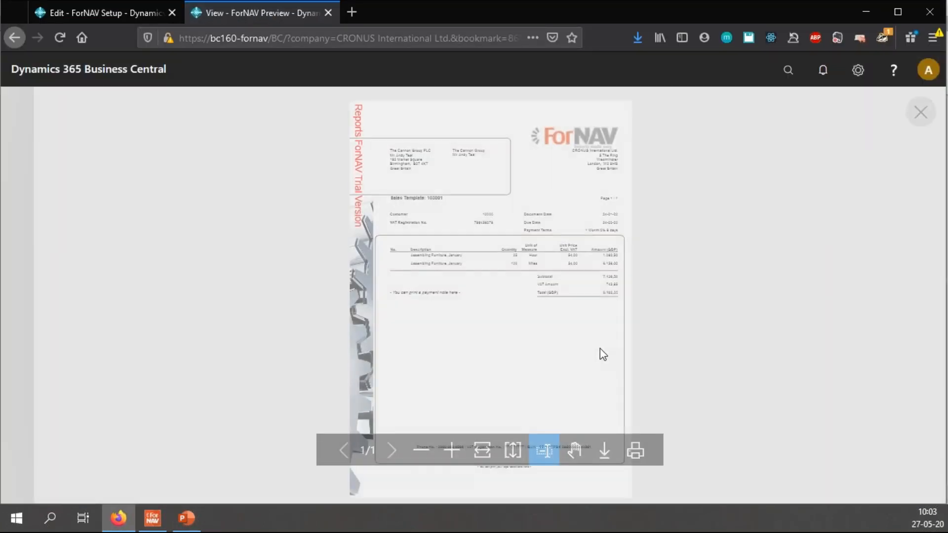
left_click(463, 444)
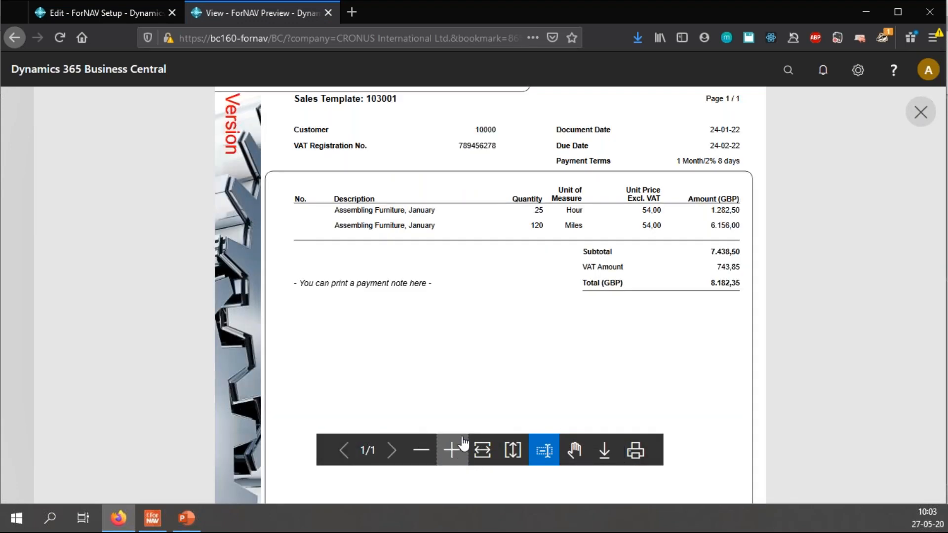
scroll(483, 393, "up", 4)
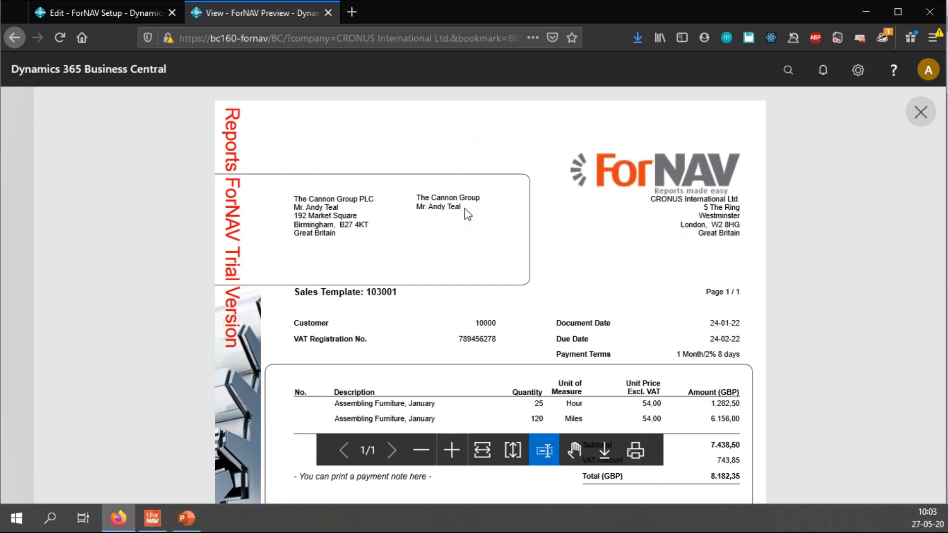
Step: Close the preview, glance at the presentation slides, and return to the report designer
left_click(921, 112)
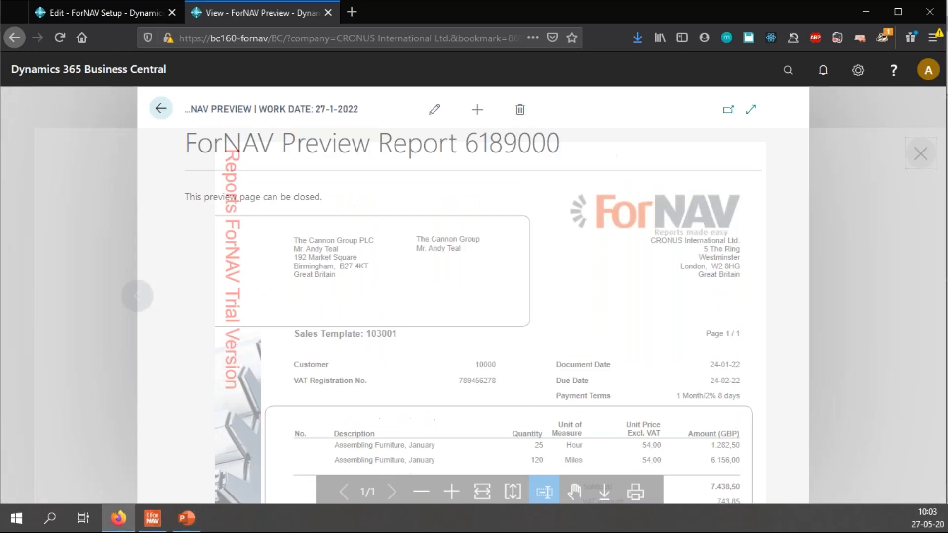
key("ctrl+w")
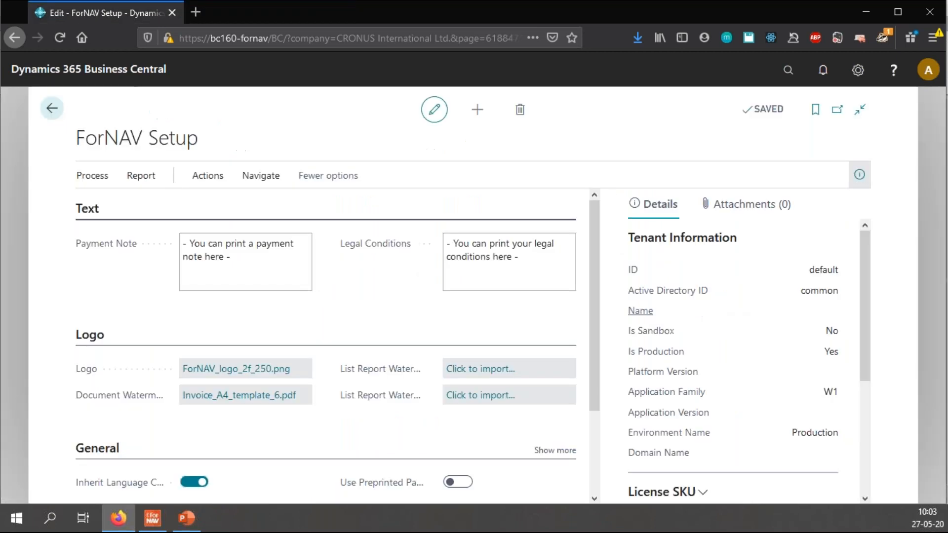
left_click(193, 516)
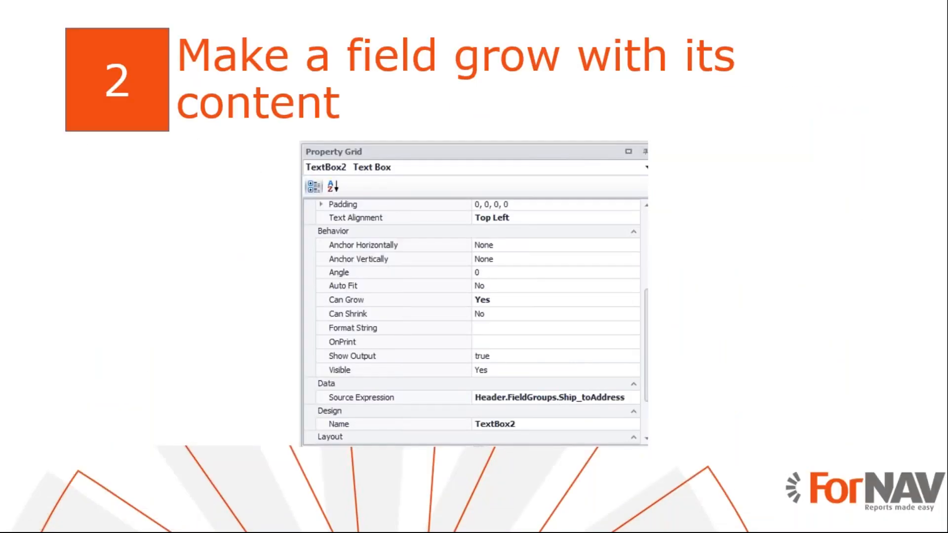
key("alt+Tab")
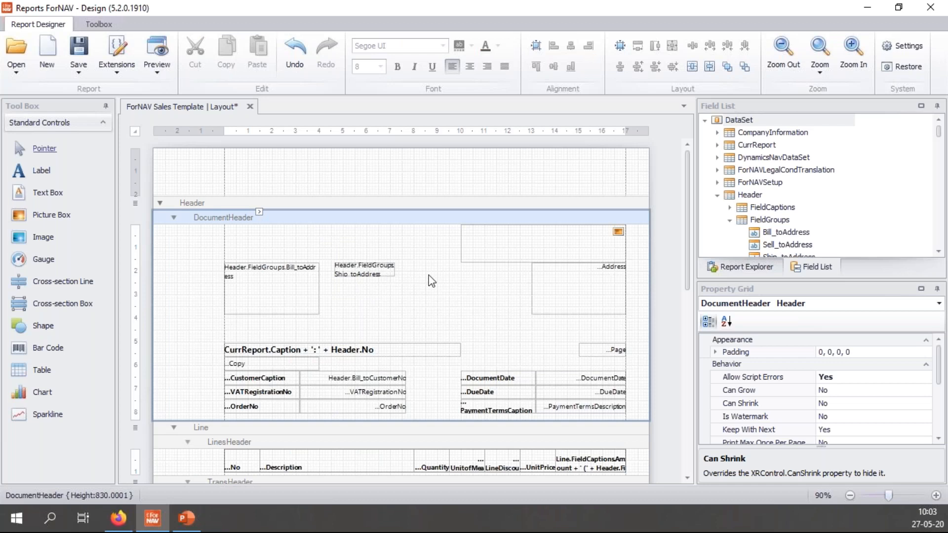
Step: Set Multiline and Auto Fit to Yes on the Ship_toAddress text box
left_click(366, 270)
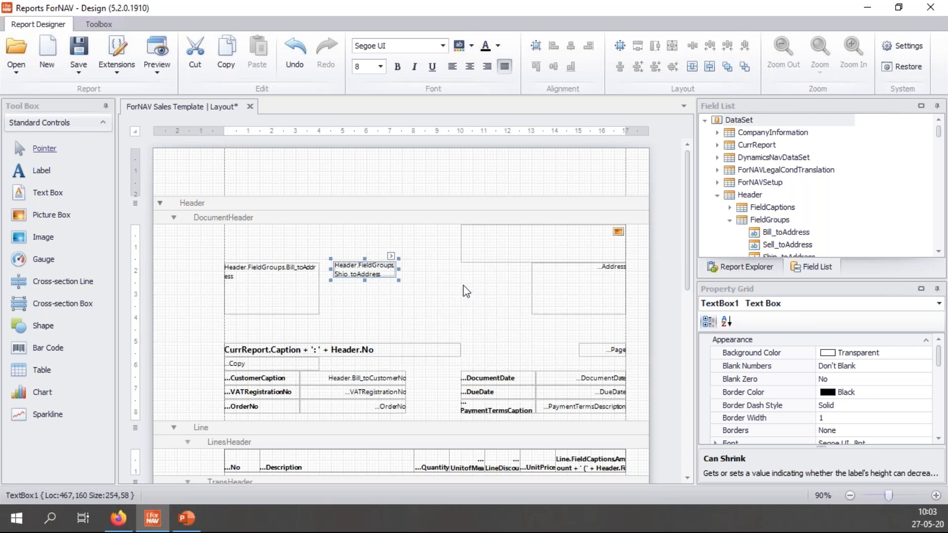
left_click_drag(939, 362, 946, 377)
left_click(855, 395)
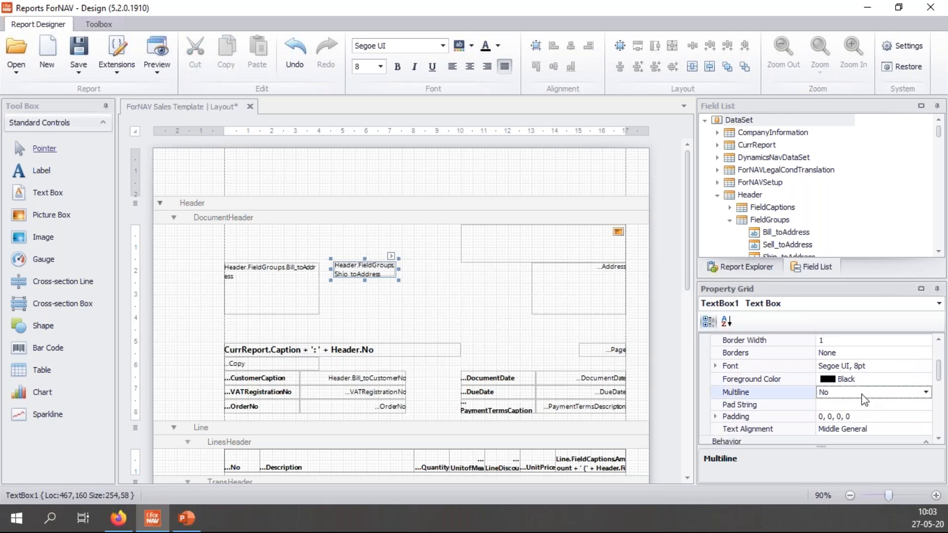
double_click(862, 395)
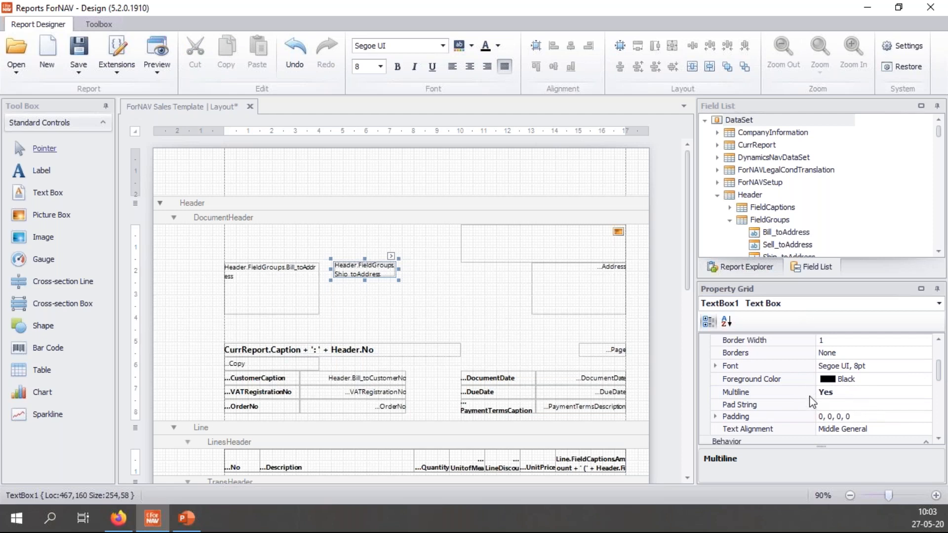
left_click(845, 396)
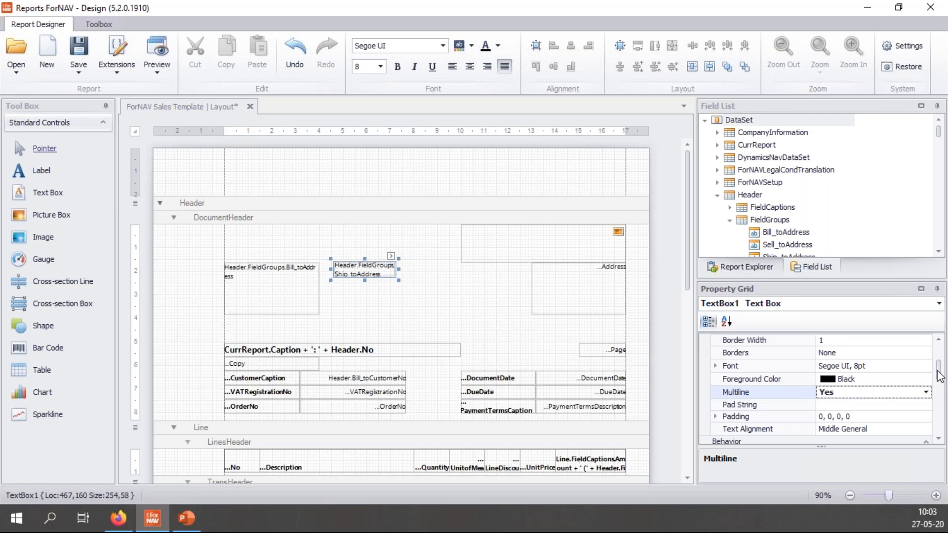
scroll(940, 378, "down", 1)
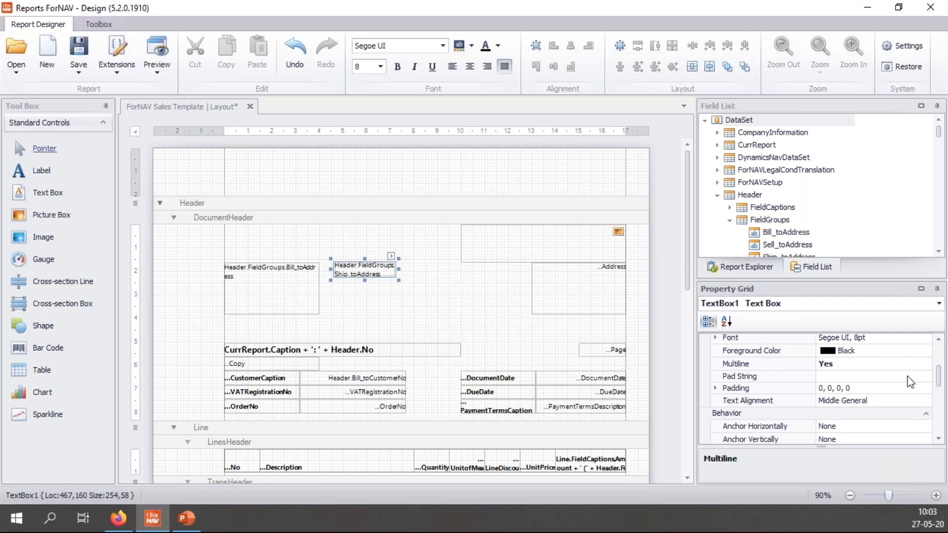
scroll(941, 385, "down", 1)
scroll(940, 388, "down", 2)
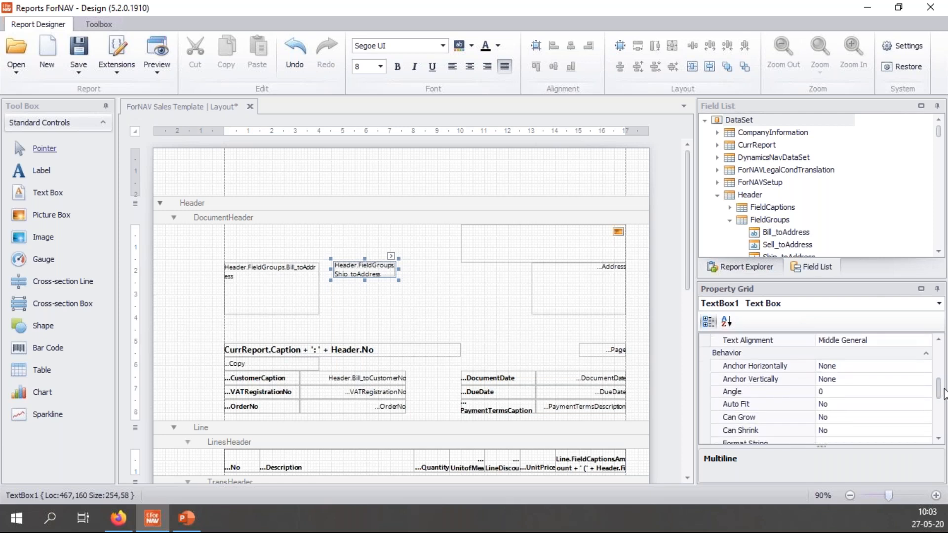
double_click(837, 405)
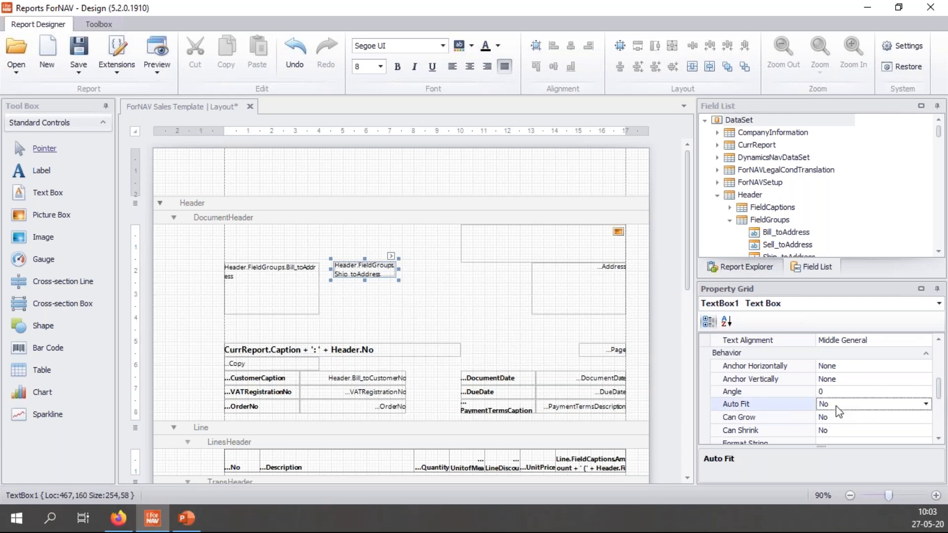
left_click(842, 418)
left_click(848, 409)
Step: Regenerate the preview, zoom in to confirm all five ship-to address lines, then close it
left_click(148, 59)
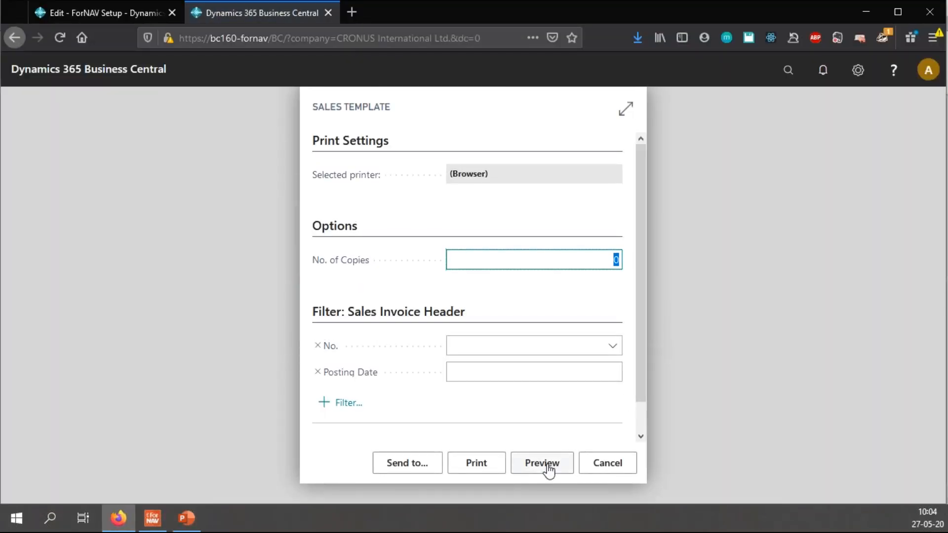
left_click(543, 463)
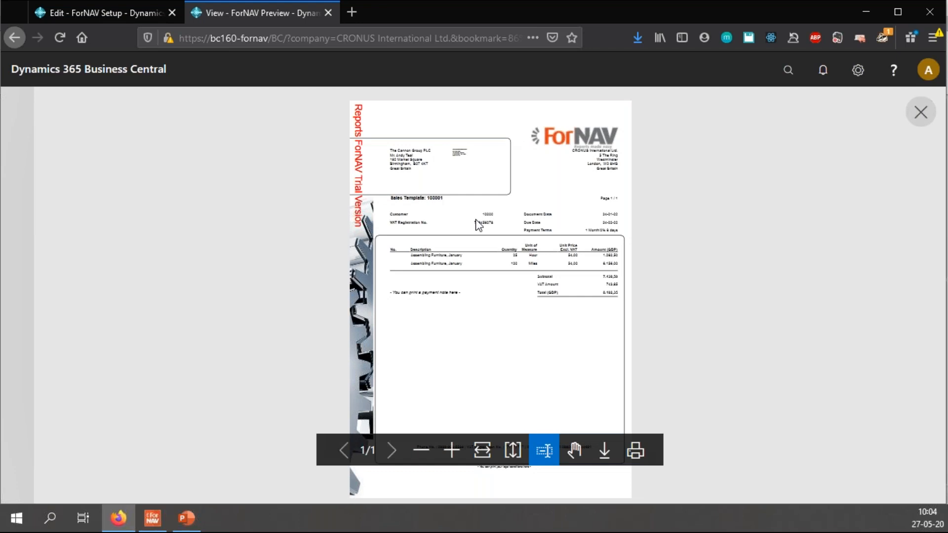
left_click(451, 450)
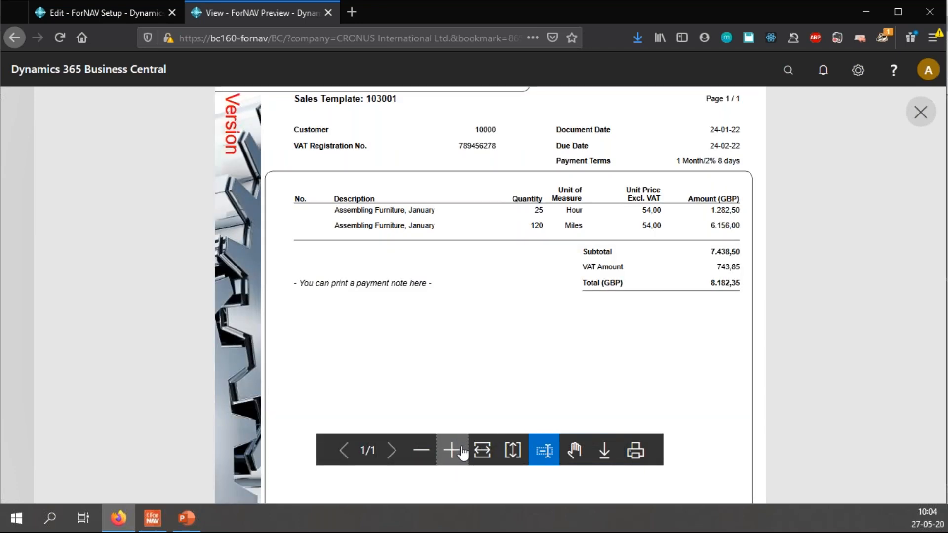
left_click(451, 450)
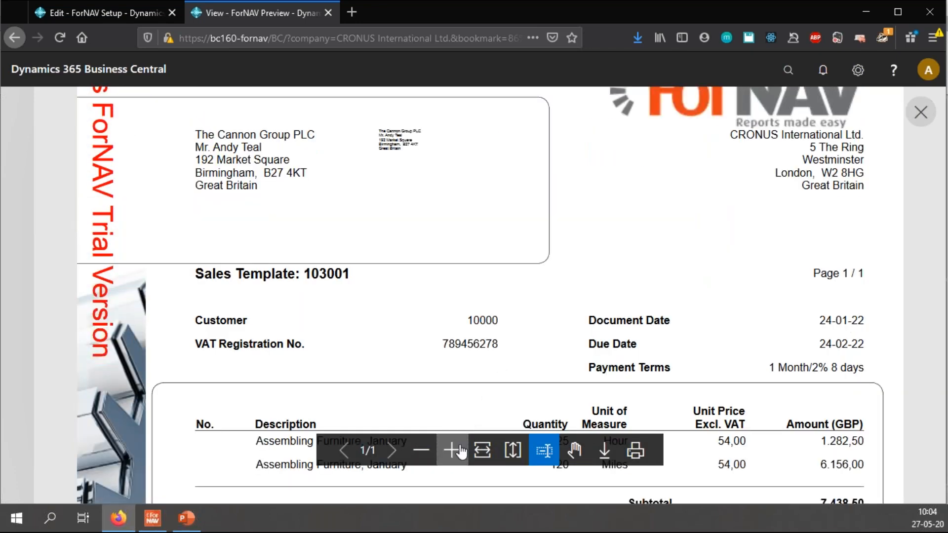
left_click(452, 451)
scroll(480, 343, "up", 3)
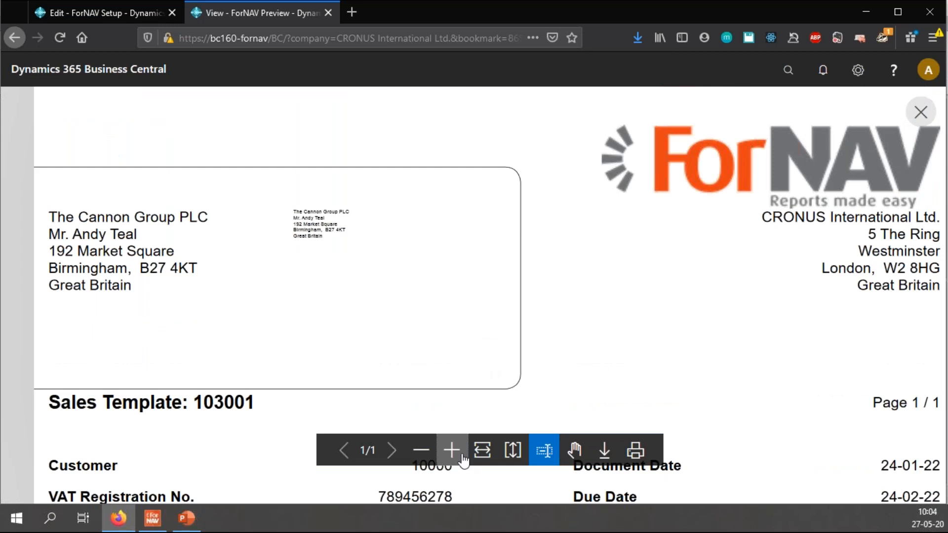
left_click(456, 451)
scroll(465, 417, "up", 2)
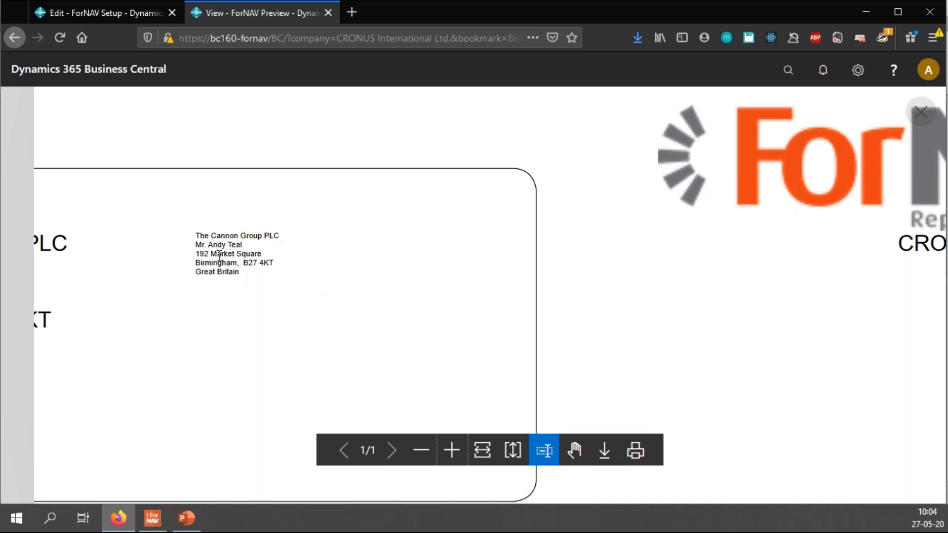
left_click(435, 459)
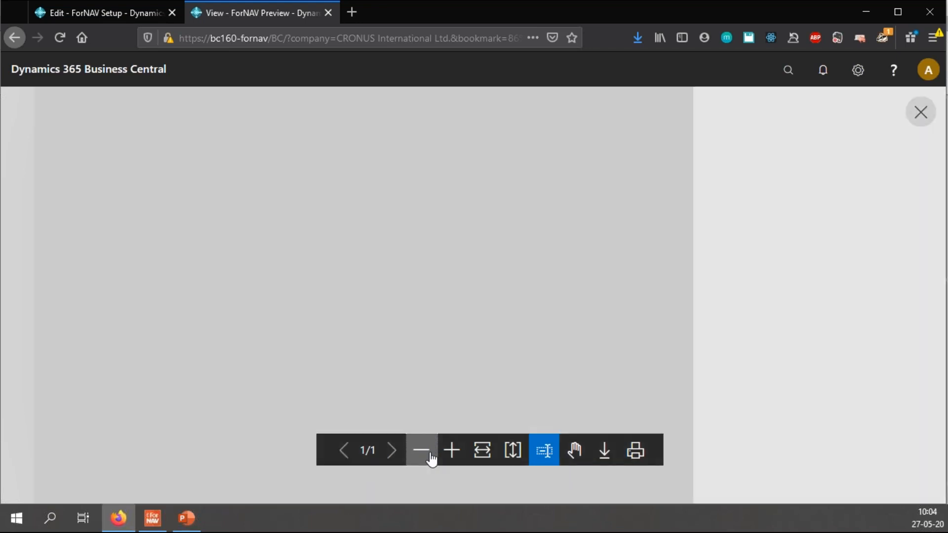
key("ctrl+w")
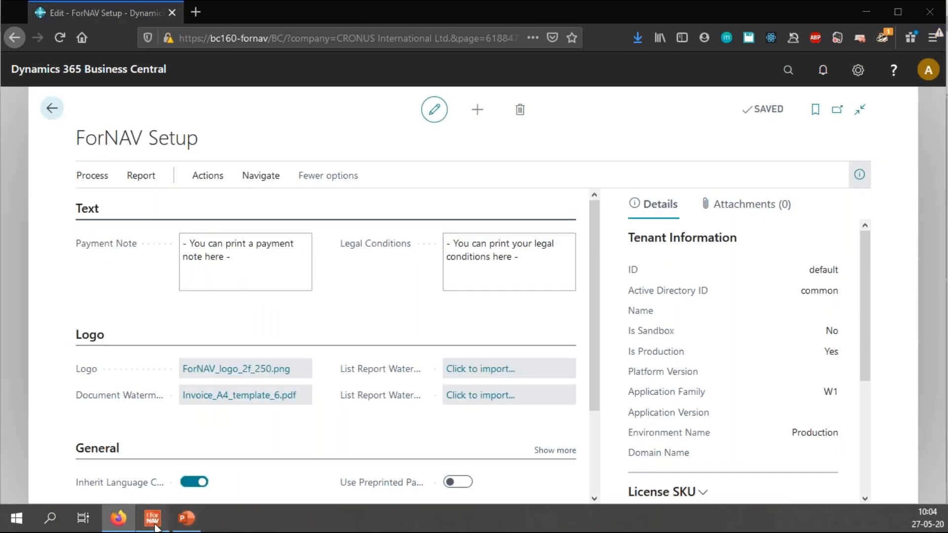
Step: Set Auto Fit to No and Can Grow to Yes on the ship-to address box
left_click(153, 519)
double_click(842, 405)
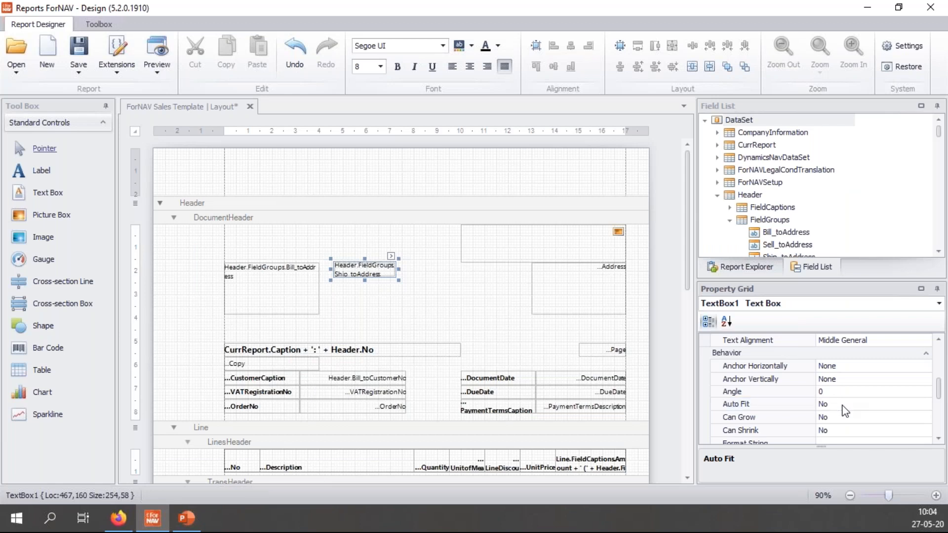
left_click(844, 395)
left_click(849, 417)
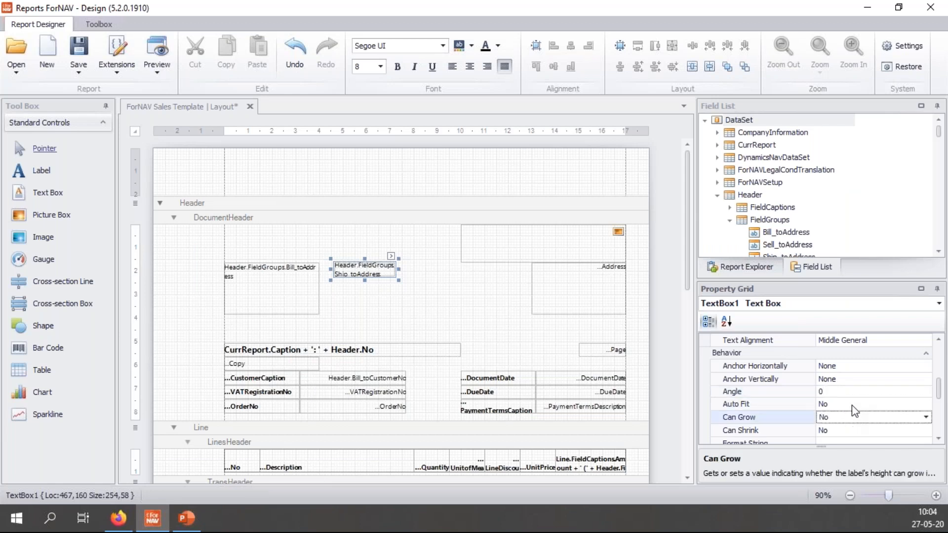
double_click(853, 419)
left_click(855, 405)
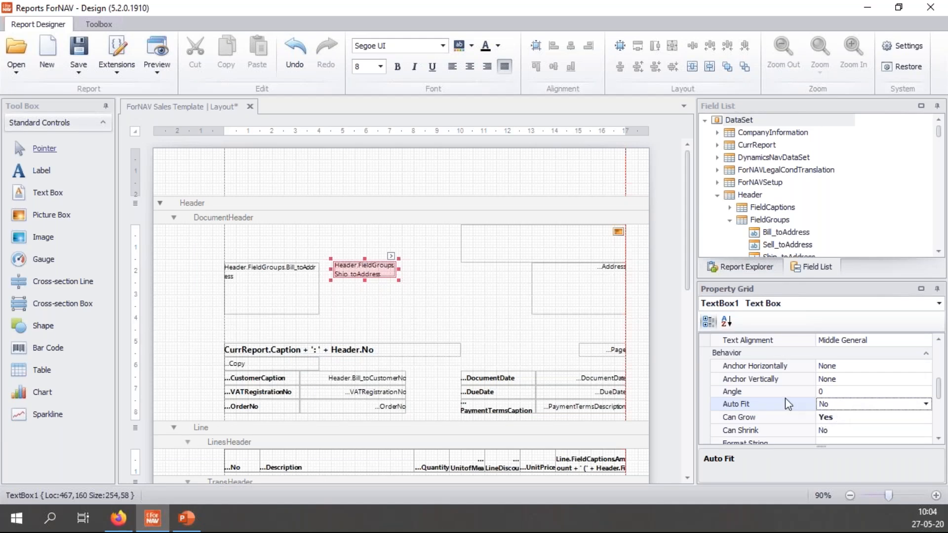
Step: Align the ship-to address text Top Left and request a new report preview
mouse_move(360, 266)
left_click_drag(939, 395, 939, 388)
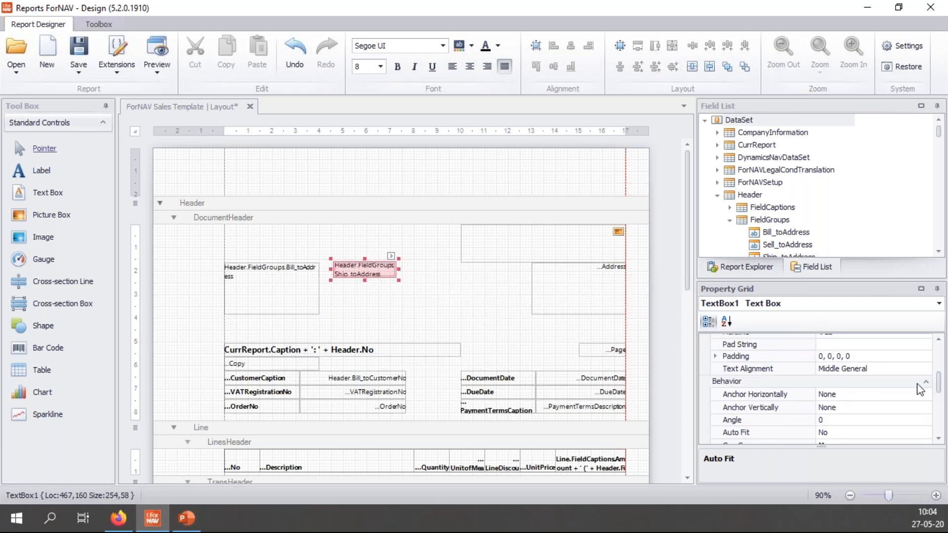
left_click(893, 370)
left_click(924, 371)
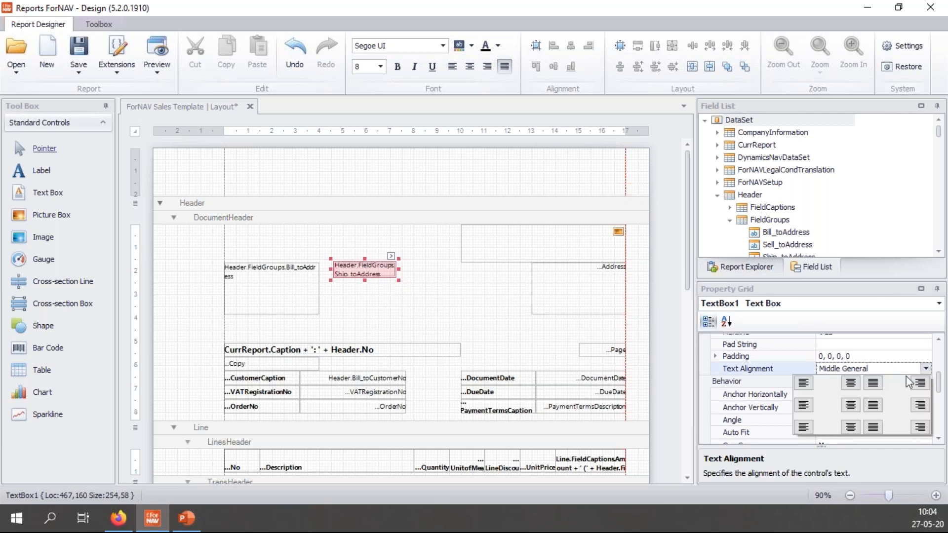
left_click(809, 389)
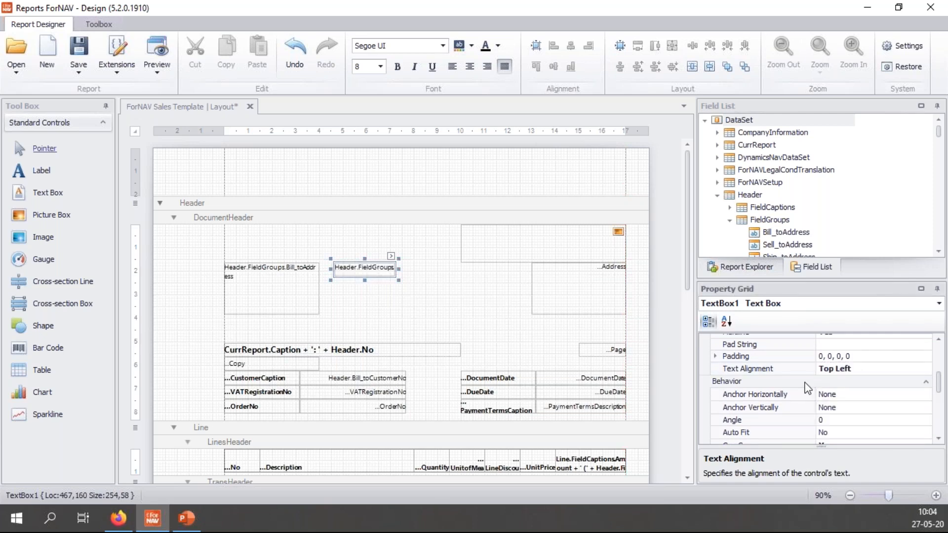
left_click(873, 368)
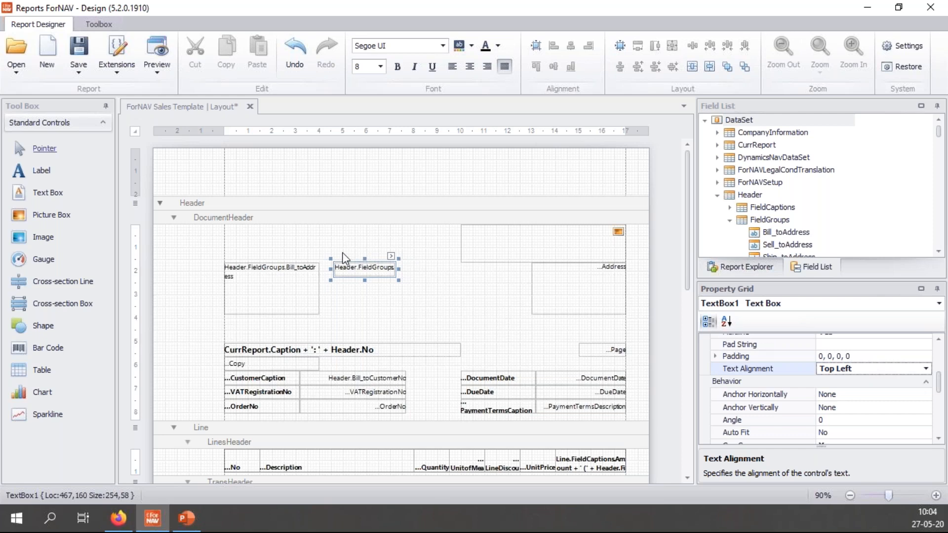
left_click(161, 42)
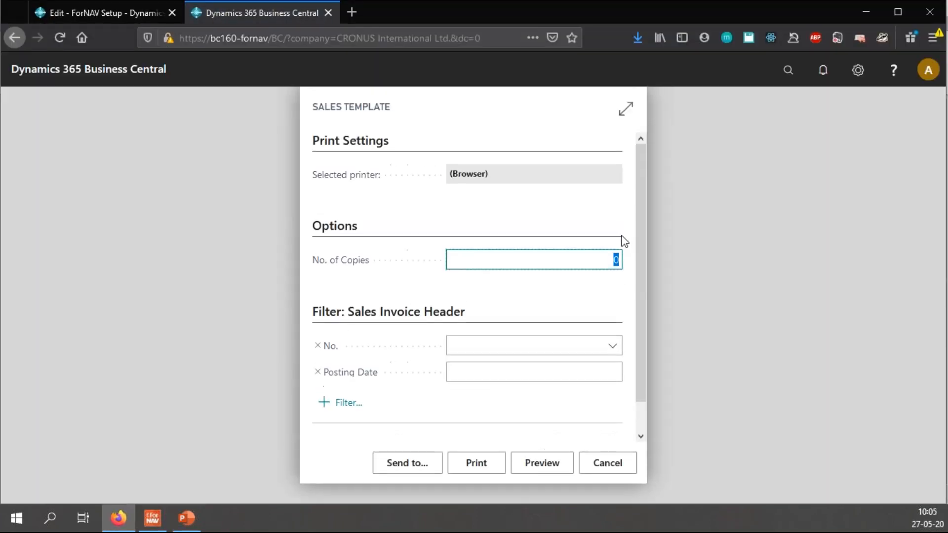
Step: Generate the preview and zoom in twice to check the full, top-aligned ship-to address
left_click(553, 461)
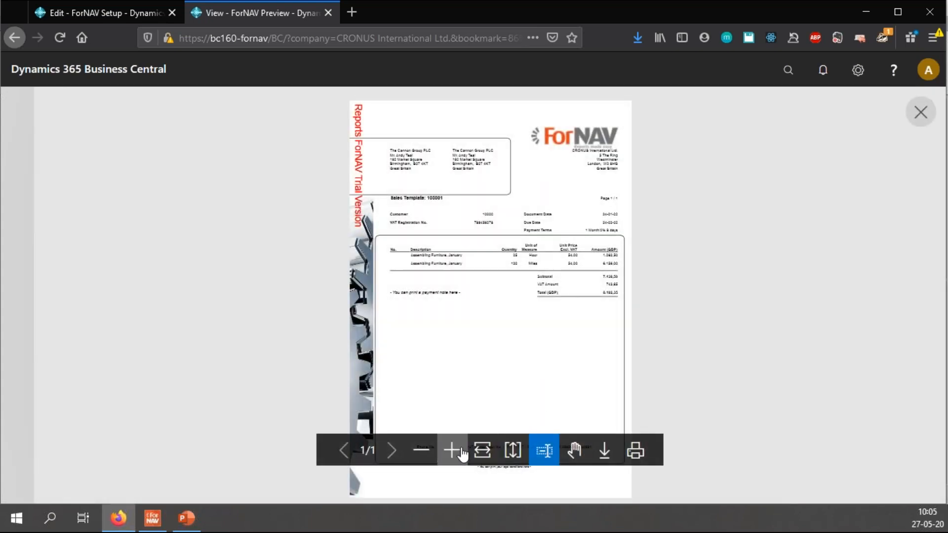
left_click(461, 451)
left_click(460, 451)
scroll(516, 387, "up", 7)
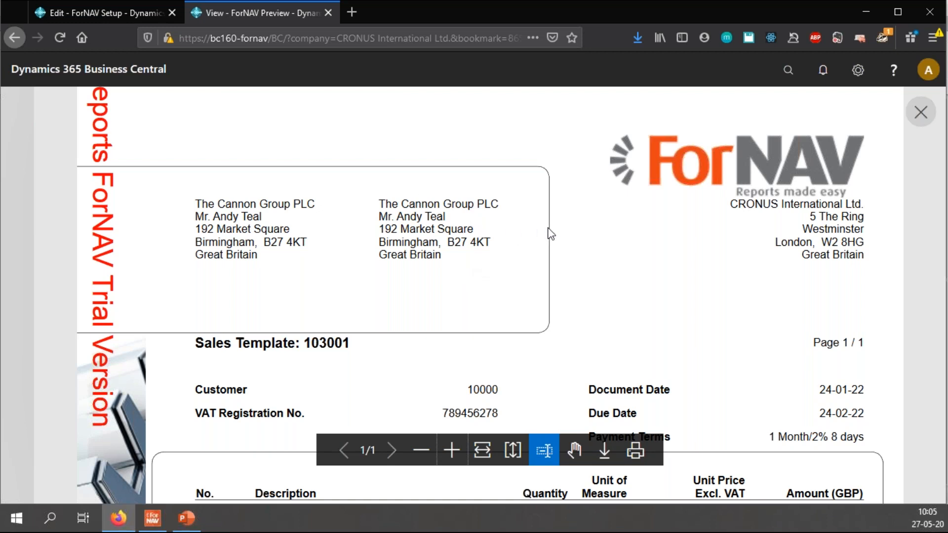
Step: Close the preview and advance to the 'Make a table and section grow' slide
key("ctrl+w")
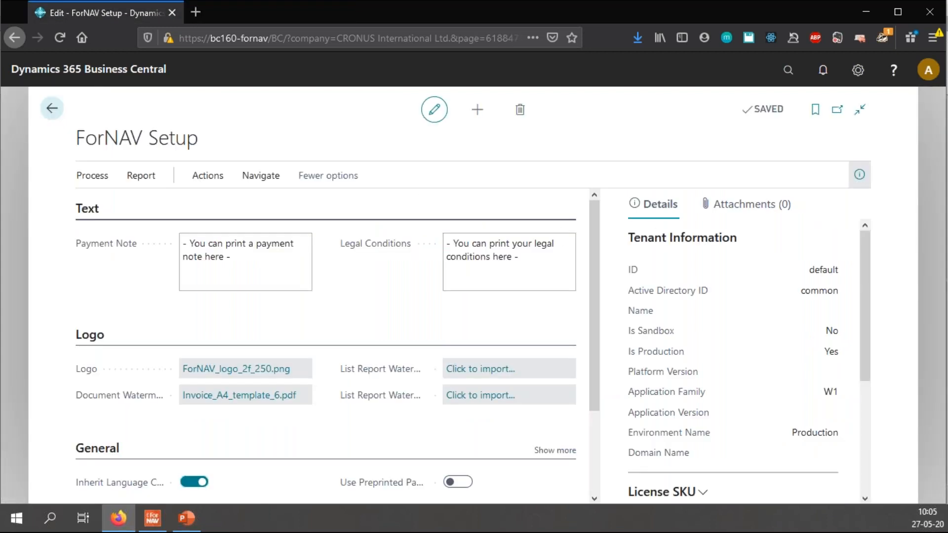
left_click(195, 516)
left_click(752, 289)
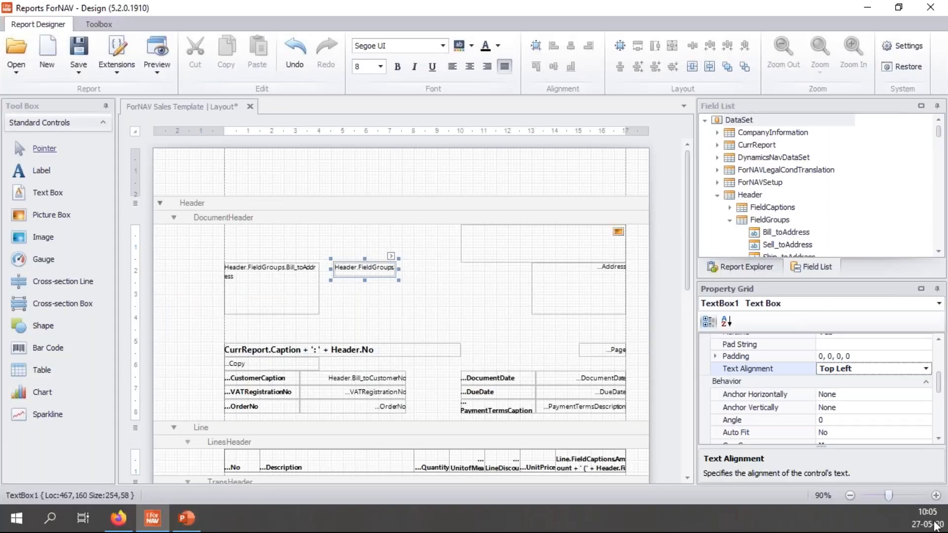
Step: Insert a new Body section into the Line data item
left_click(522, 334)
scroll(520, 327, "down", 3)
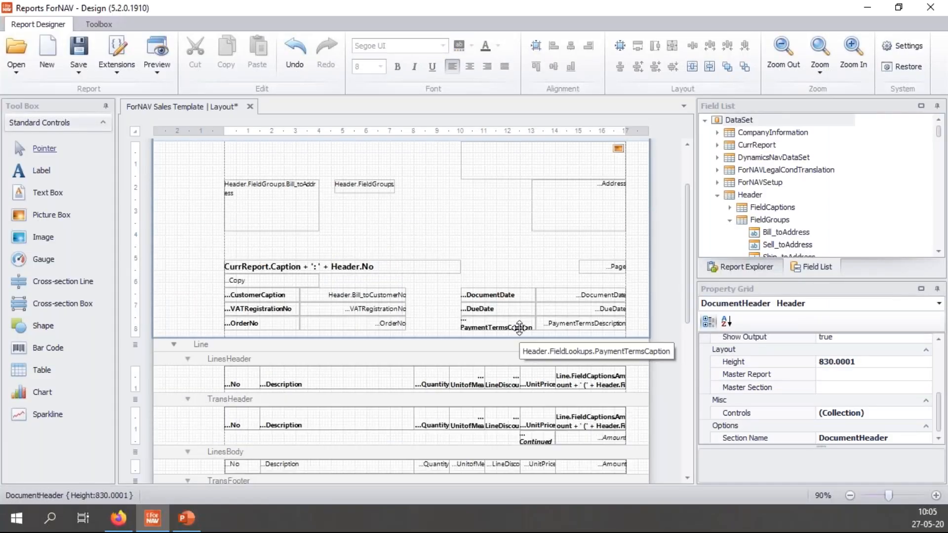
scroll(520, 327, "down", 6)
left_click(381, 179)
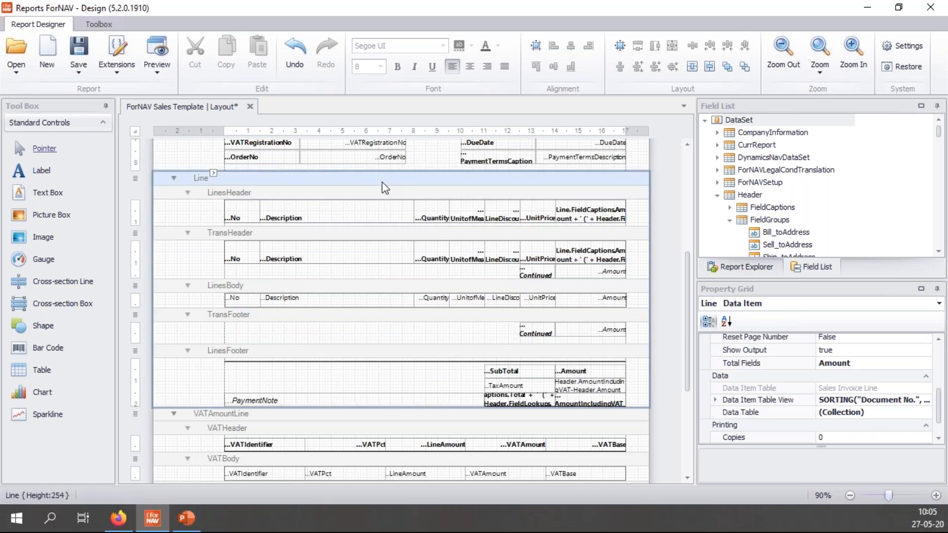
right_click(381, 179)
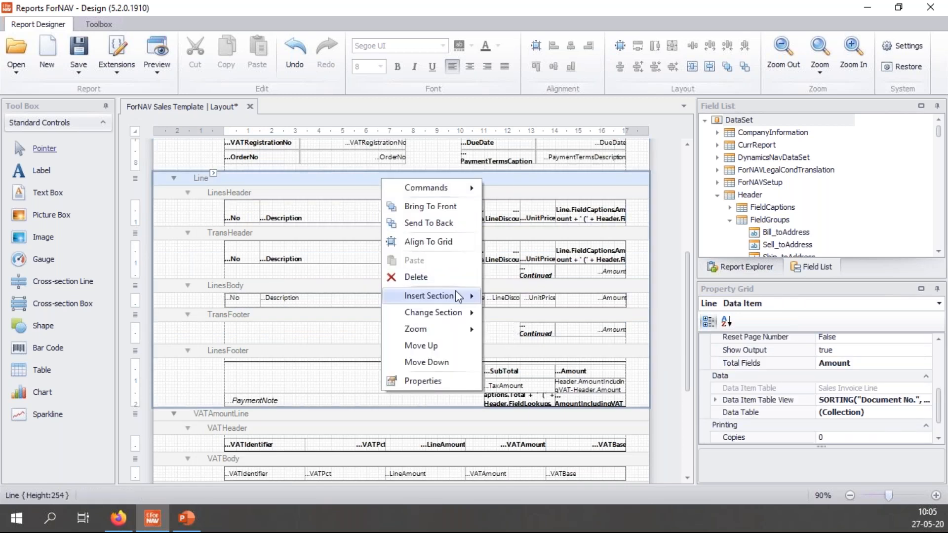
mouse_move(445, 295)
left_click(550, 359)
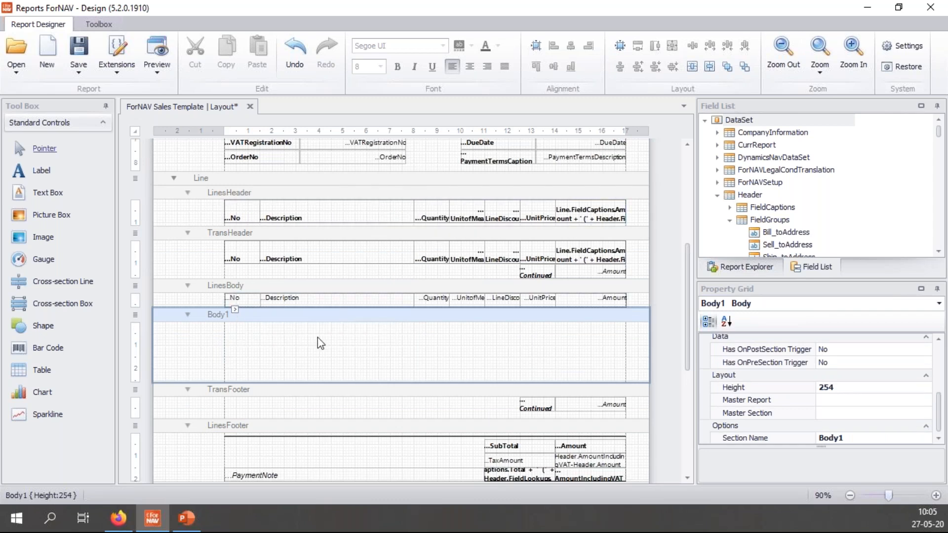
Step: Drag Line Description and Description2 into Body1 as a table and shrink the section to fit
left_click(716, 195)
left_click(718, 207)
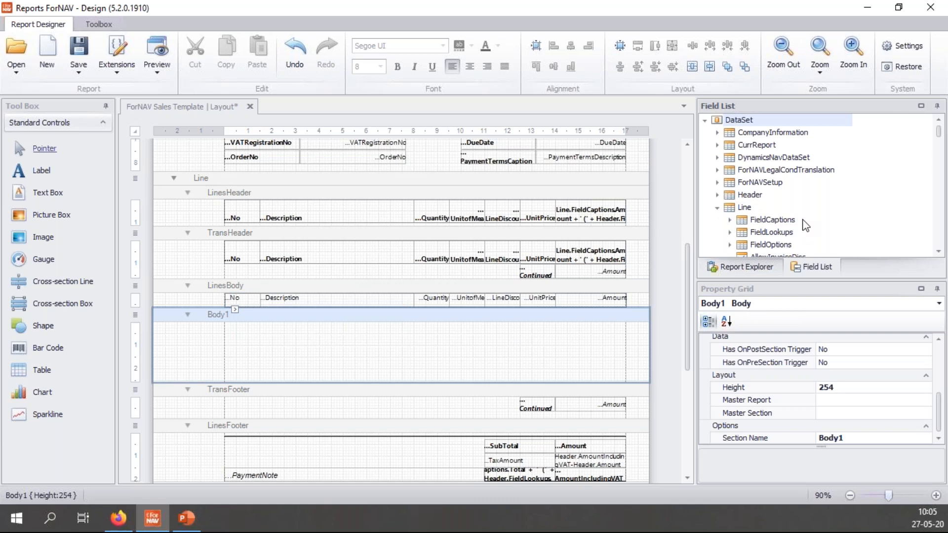
scroll(798, 230, "down", 3)
scroll(796, 232, "down", 5)
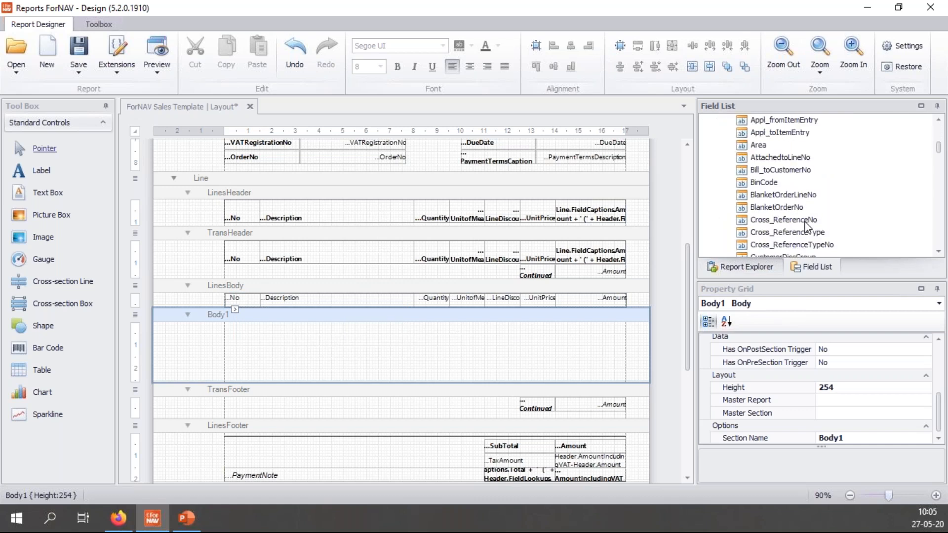
scroll(804, 225, "down", 1)
left_click(783, 208)
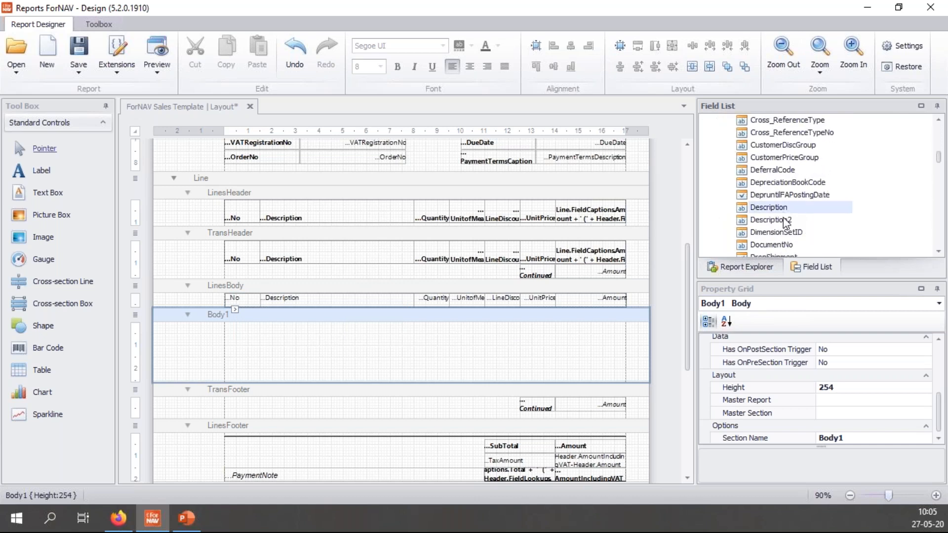
left_click(789, 220, "shift")
left_click_drag(674, 241, 484, 331)
left_click_drag(476, 381, 476, 338)
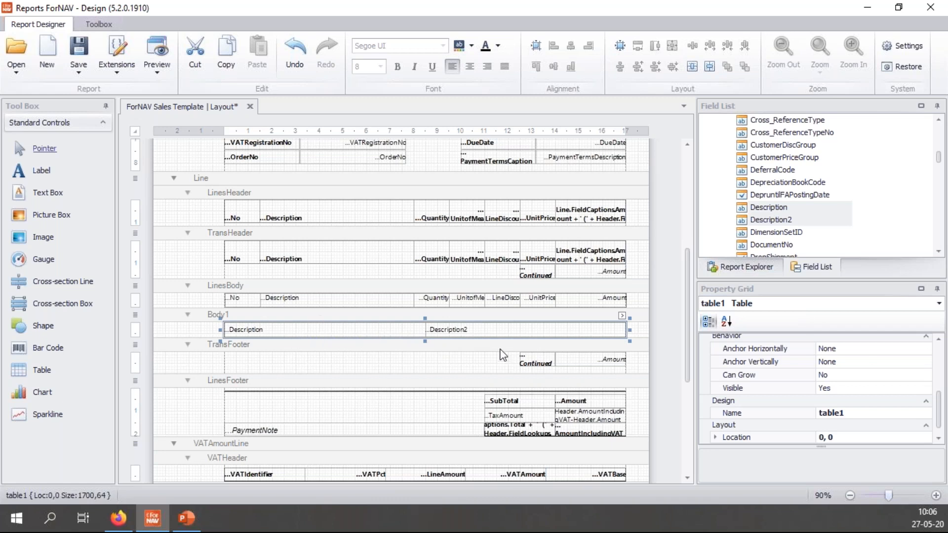
left_click(510, 330)
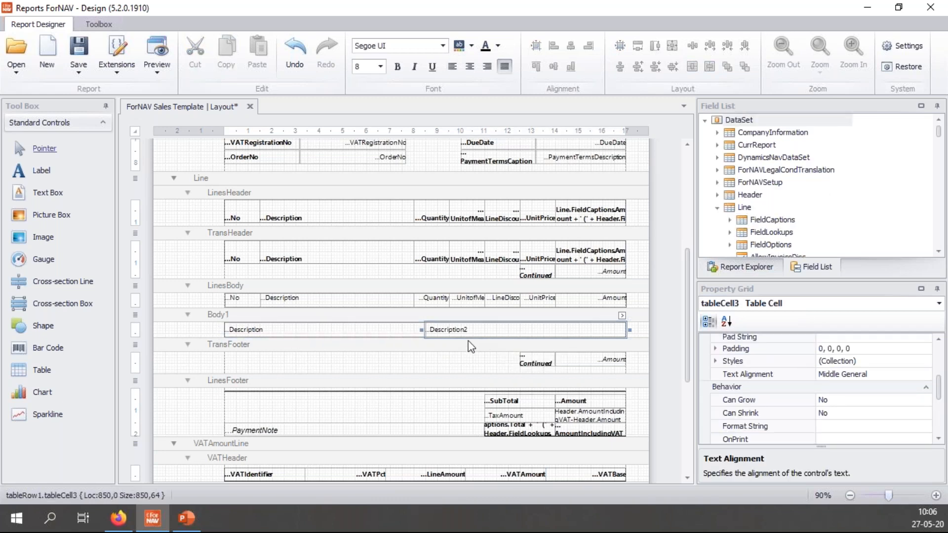
Step: Replace the cell's Line.Description2 source expression with the pasted Lorem ipsum text string
left_click(622, 317)
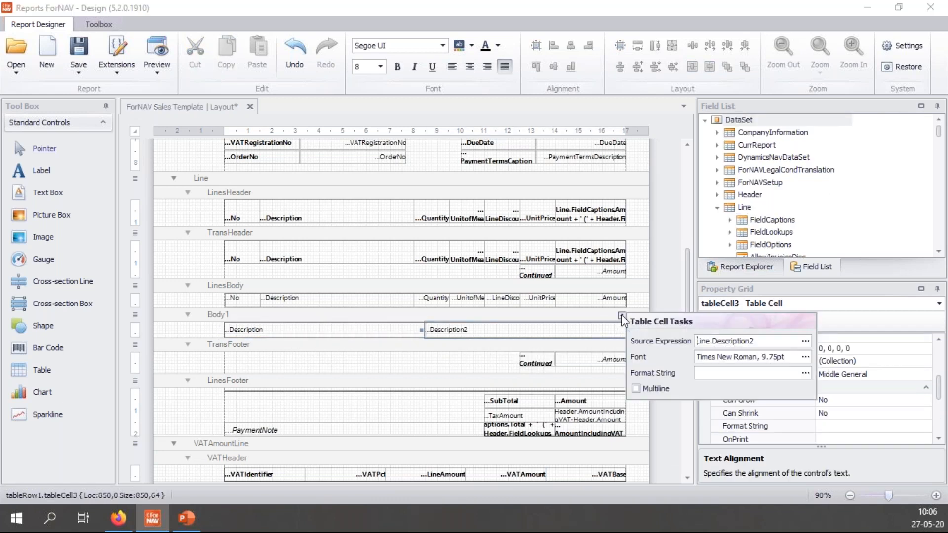
left_click(804, 340)
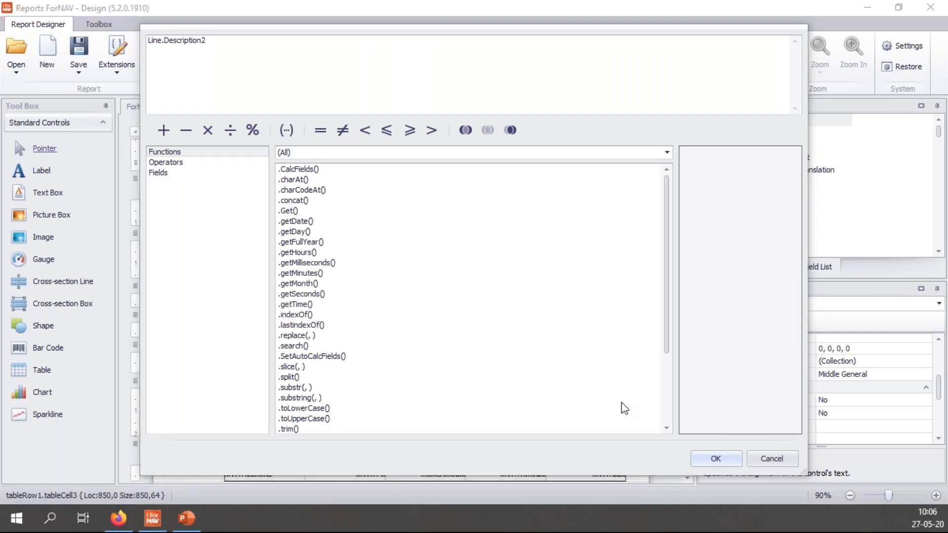
left_click(213, 65)
type("'Lorem ipsum dolor sit amet, consectetur adipiscing elit, sed do eiusmod tempor incididunt ut labore et dolore magna aliqua. Ut enim ad minim veniam, quis nostrud exercitation ullamco laboris nisi ut aliquip ex ea commodo consequat.'")
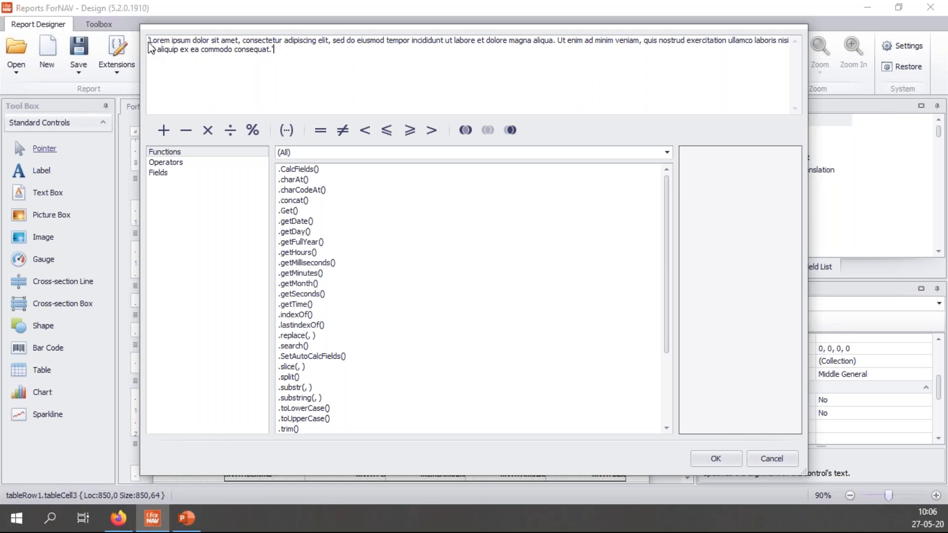
left_click(725, 463)
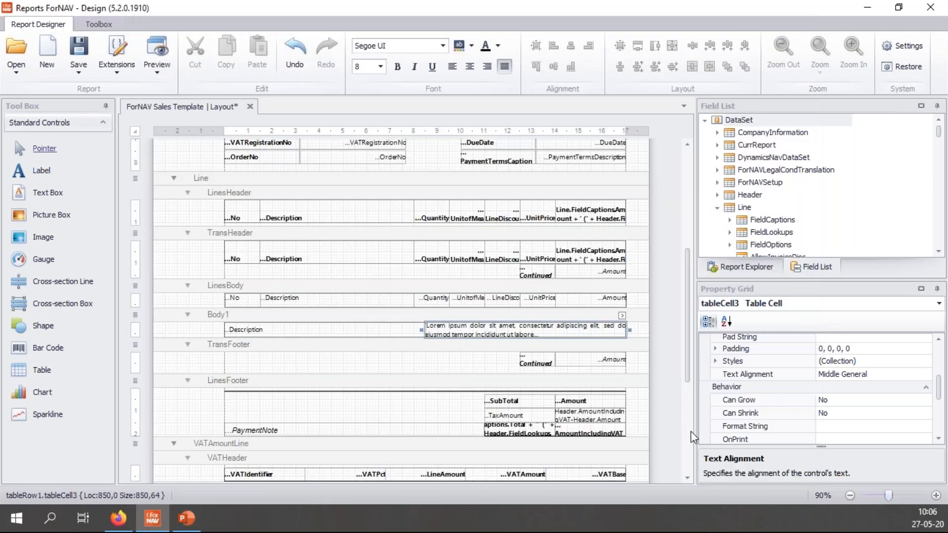
left_click(641, 322)
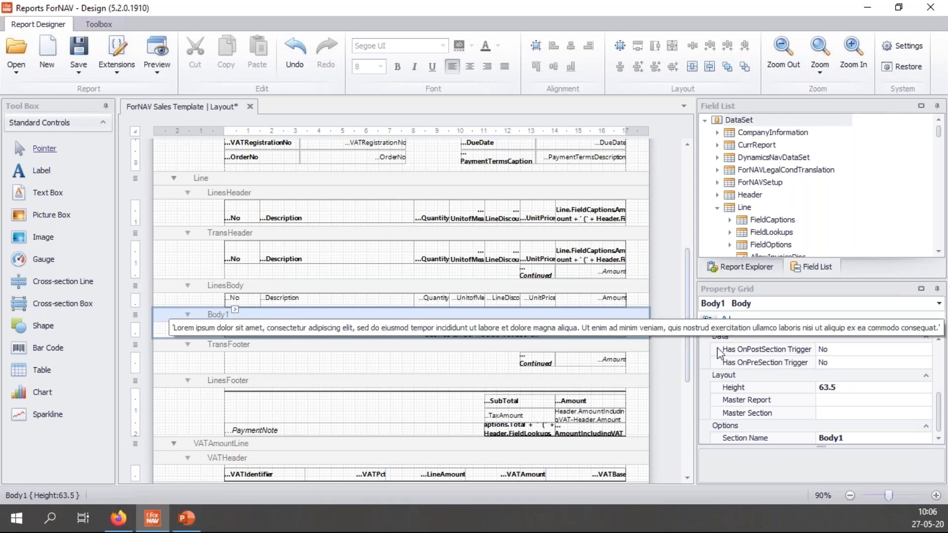
Step: Toggle the Body1 band's Can Grow setting on and then back off
left_click_drag(943, 406, 937, 350)
double_click(874, 366)
left_click(868, 354)
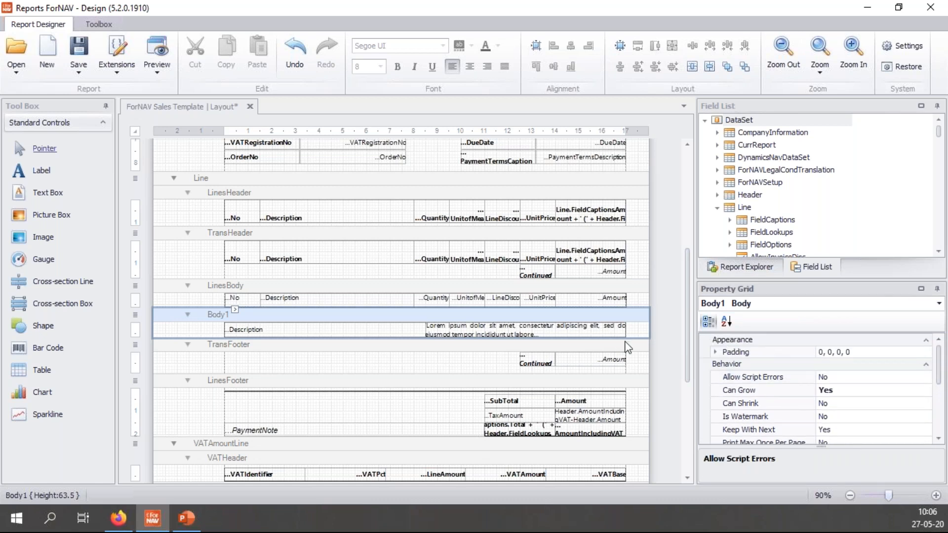
double_click(824, 389)
left_click(845, 378)
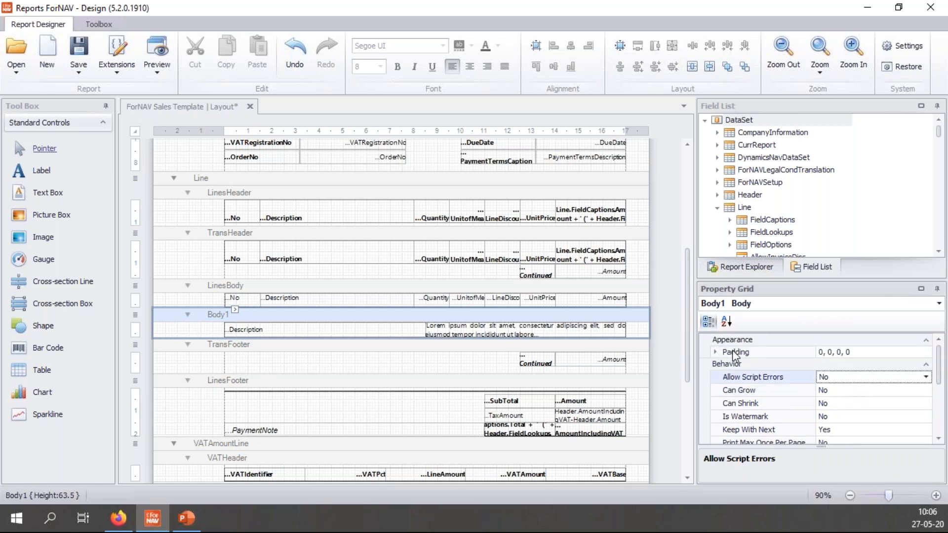
Step: Set the Lorem ipsum cell to Multiline Yes, Top Left alignment and Can Grow Yes
left_click(597, 331)
left_click_drag(940, 364, 946, 390)
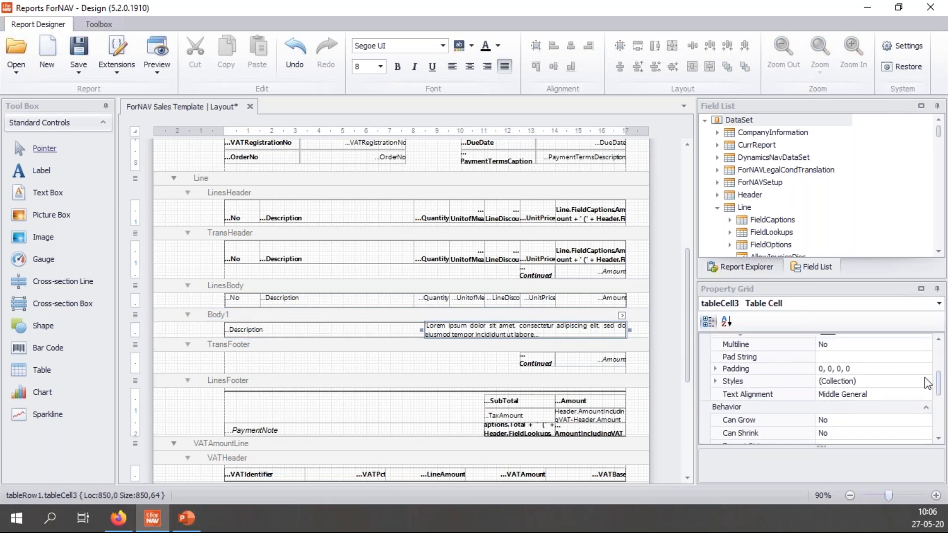
double_click(873, 349)
left_click(877, 357)
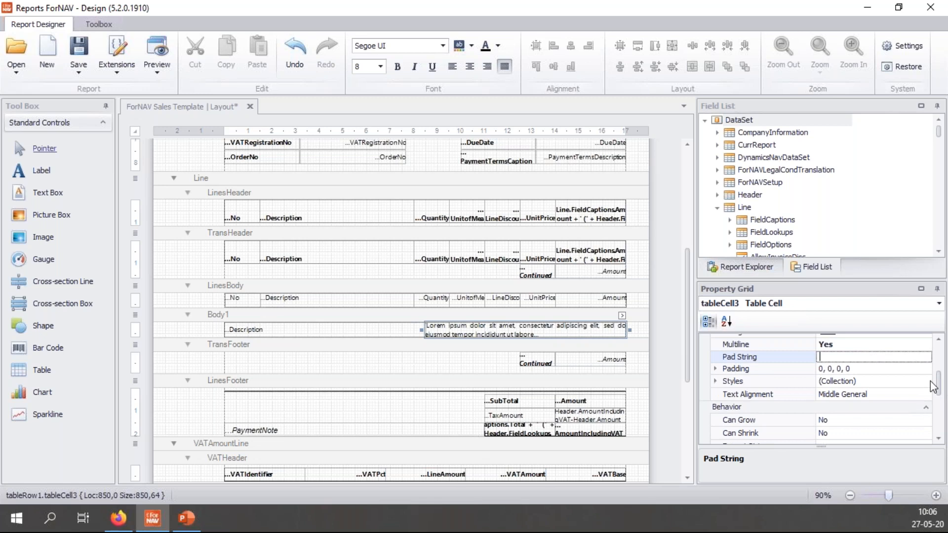
left_click(914, 394)
left_click(926, 394)
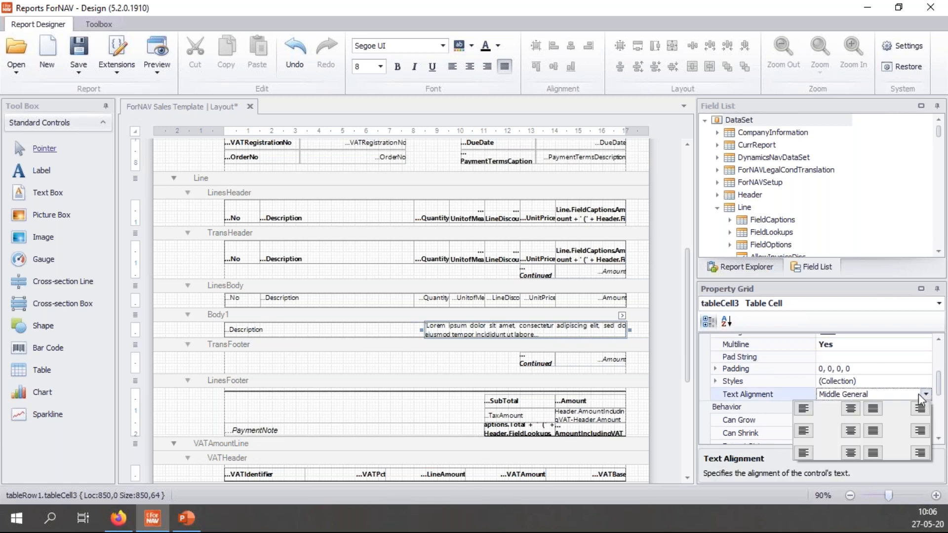
left_click(802, 409)
left_click_drag(944, 390, 944, 406)
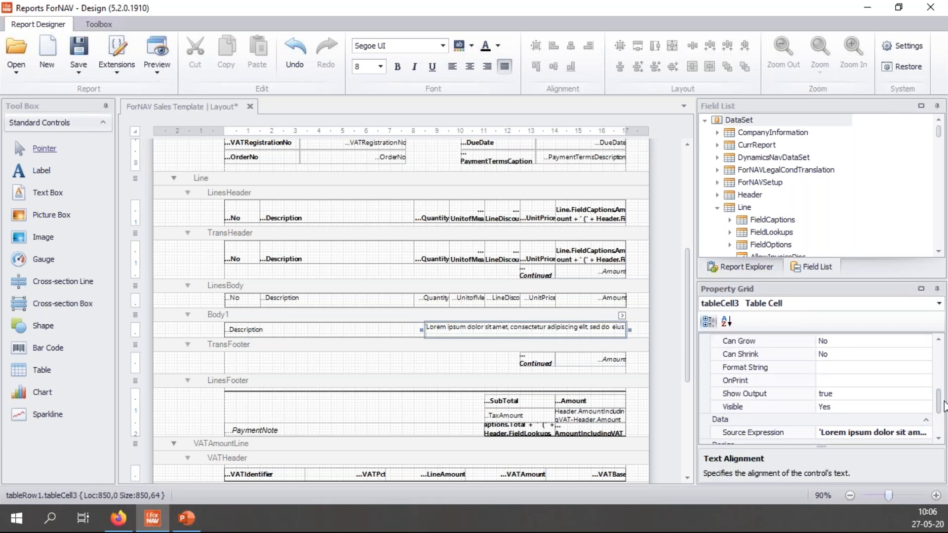
left_click(857, 341)
double_click(857, 340)
left_click(855, 354)
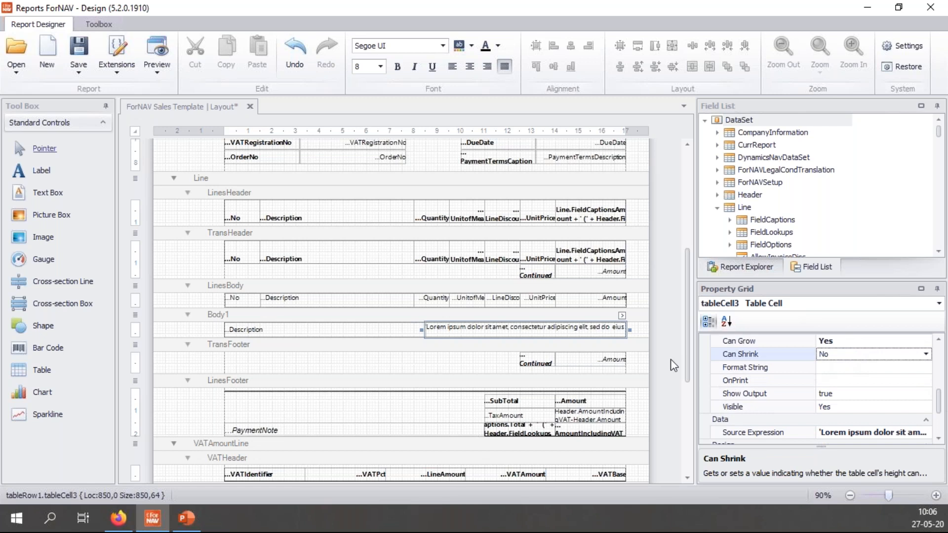
Step: Preview Sales Template 103001 and zoom in to check the Lorem ipsum text under each line
left_click(157, 55)
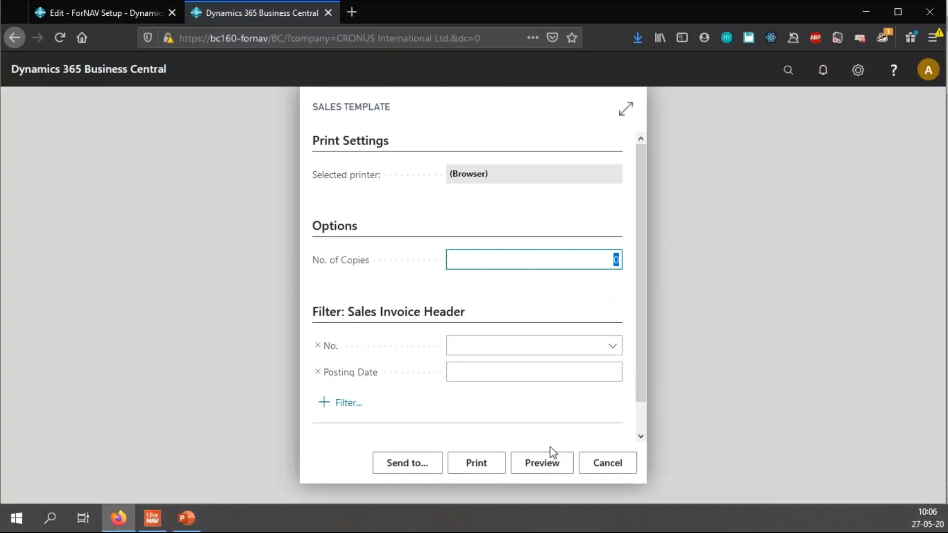
left_click(548, 459)
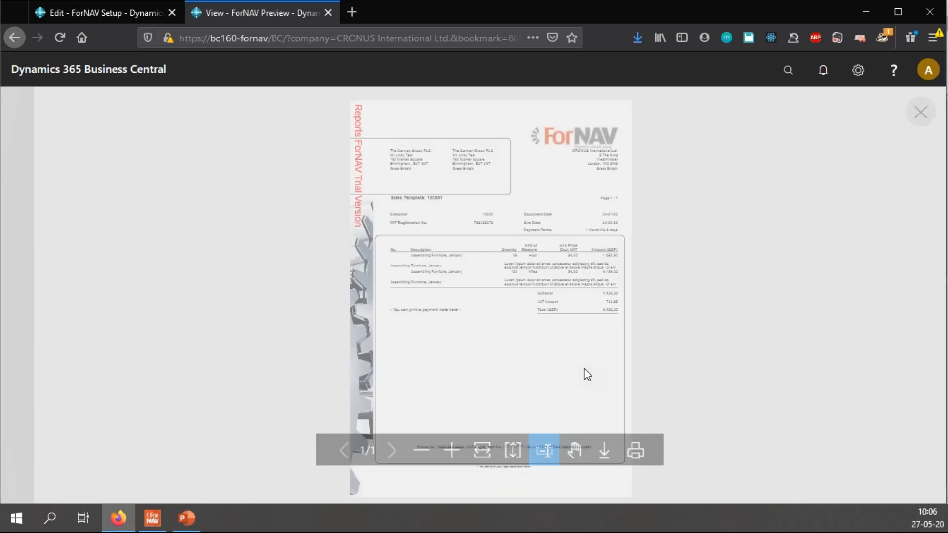
left_click(451, 450)
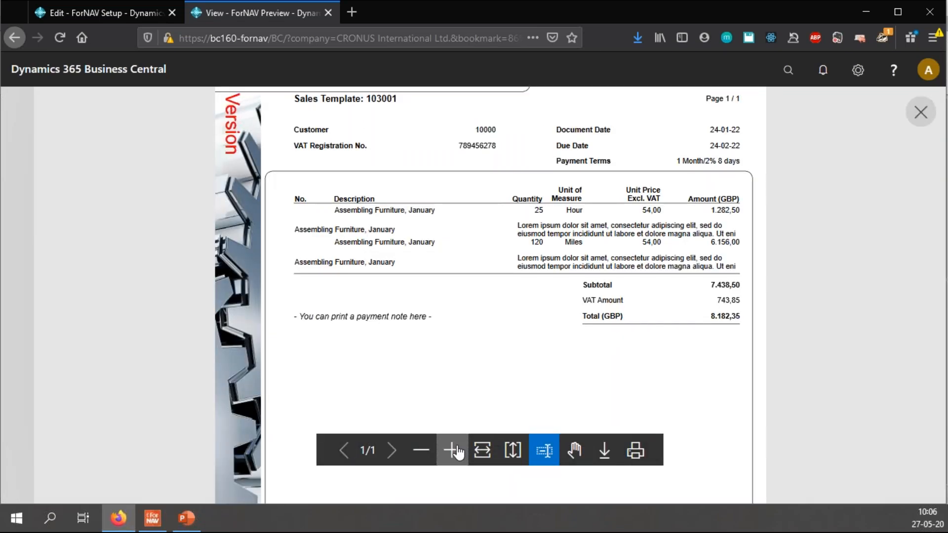
left_click(452, 451)
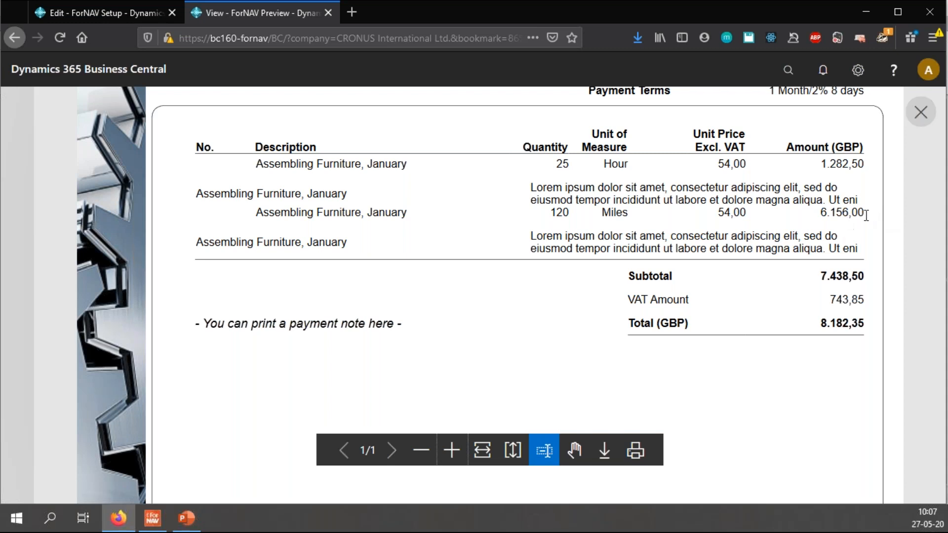
Step: Close the report preview and return to the Sales Template layout in Reports ForNAV Designer
key("ctrl+w")
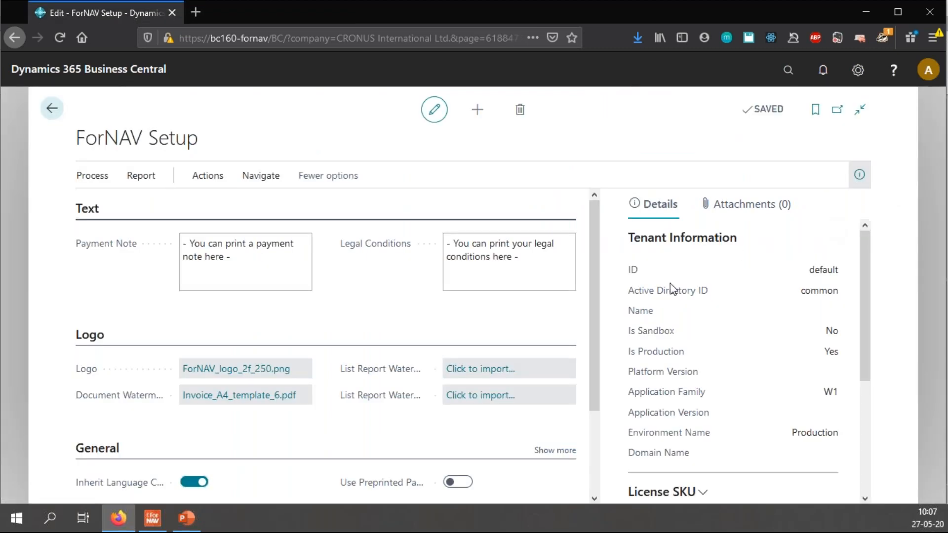
left_click(152, 518)
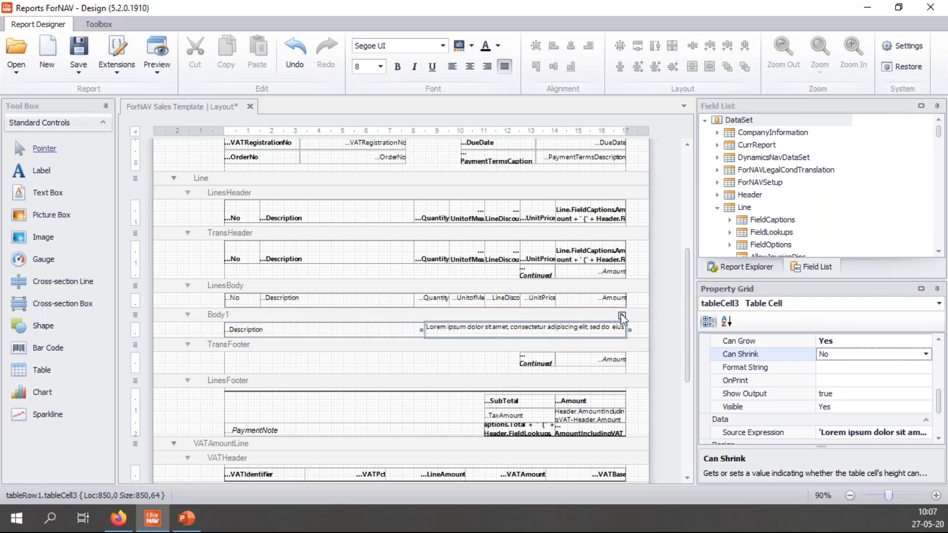
Step: In Report Explorer, set Can Grow to Yes on table1 inside Body1
left_click(743, 268)
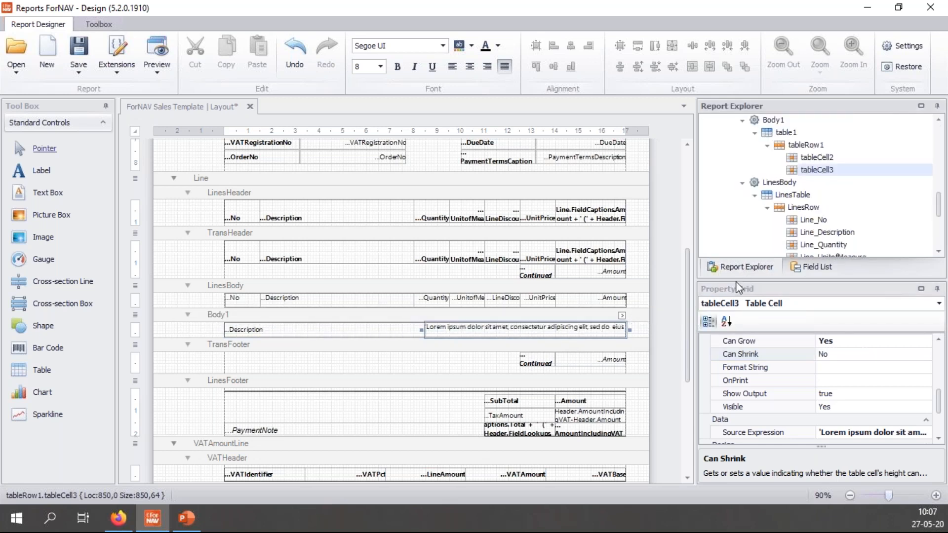
left_click(786, 133)
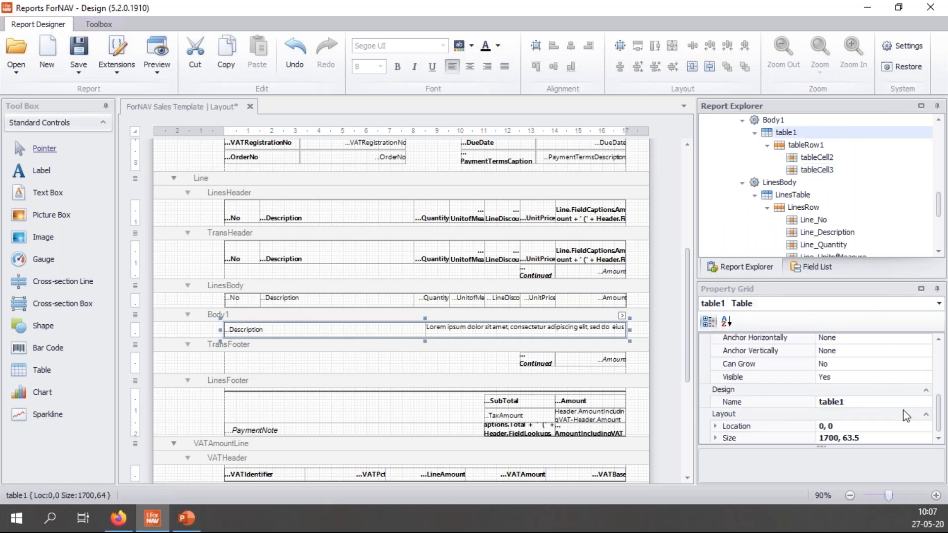
left_click_drag(941, 414, 941, 401)
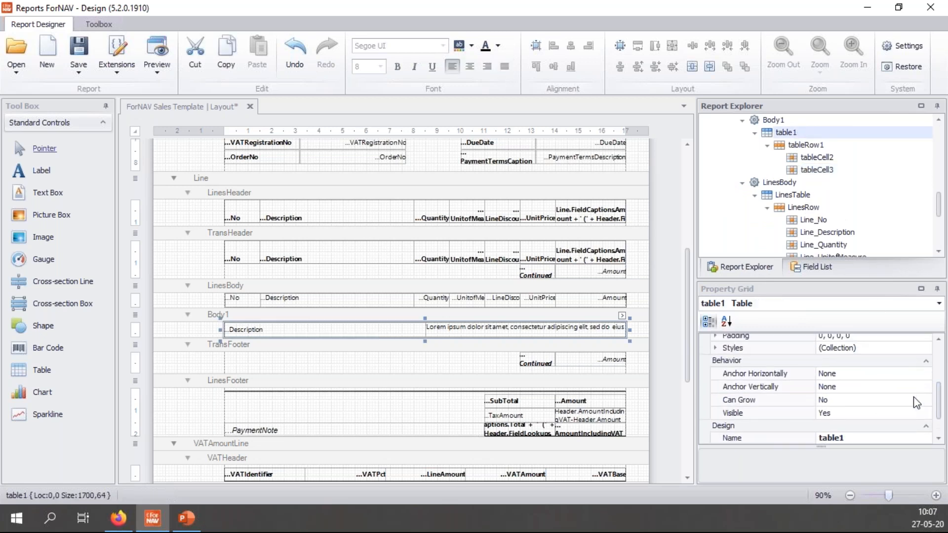
double_click(883, 400)
left_click(882, 386)
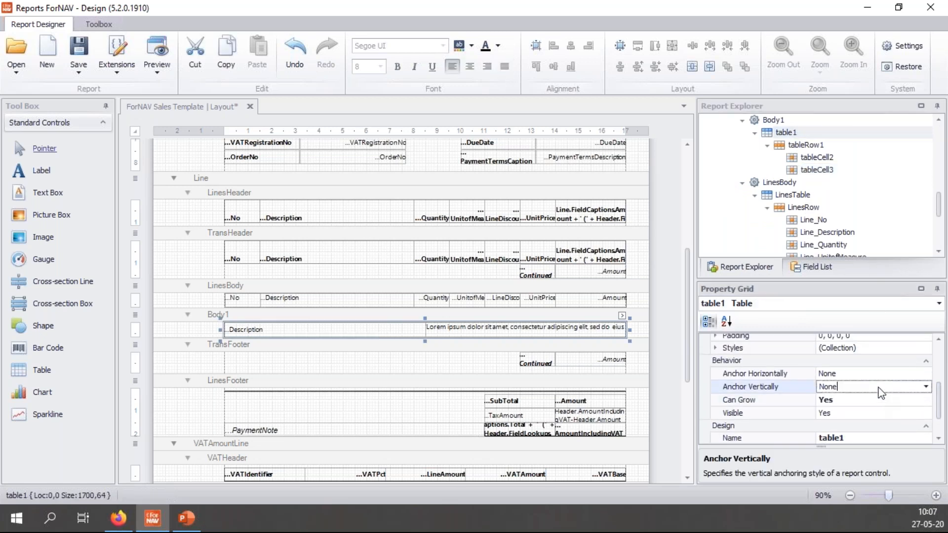
Step: Set Can Grow to Yes on the Body1 band and preview the updated report
left_click(570, 315)
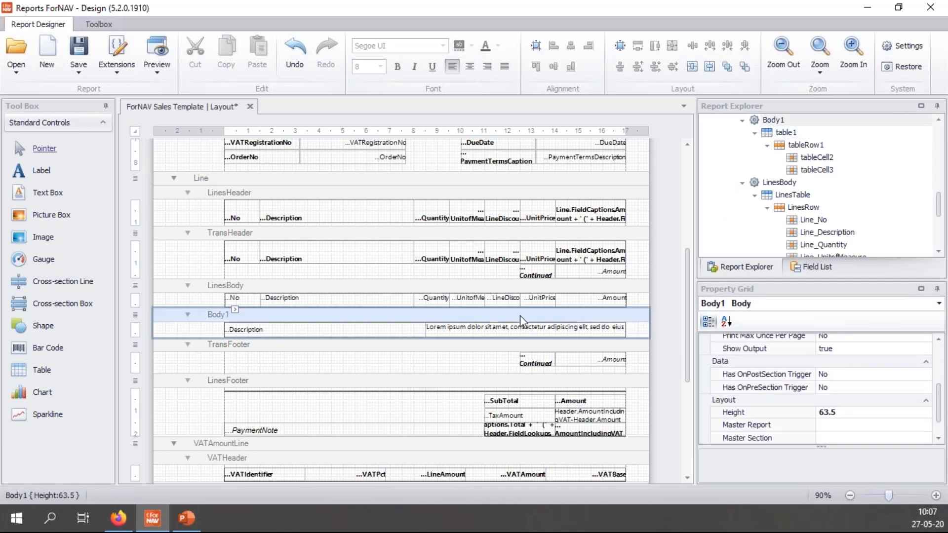
left_click_drag(937, 405, 945, 359)
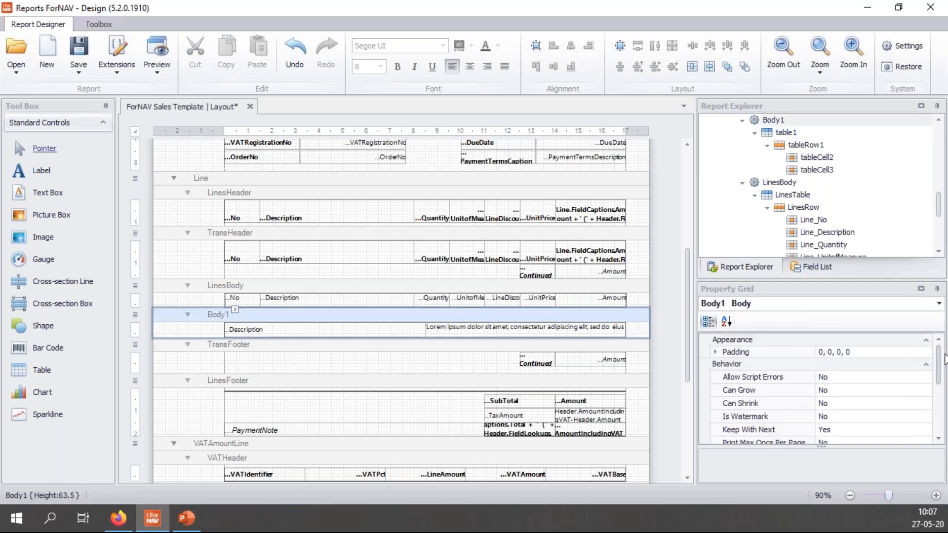
double_click(852, 391)
left_click(852, 401)
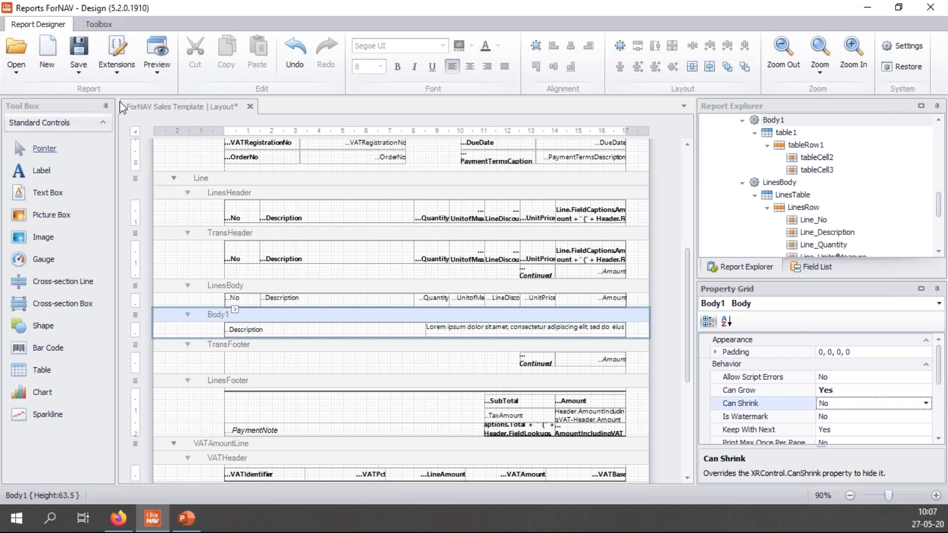
left_click(156, 55)
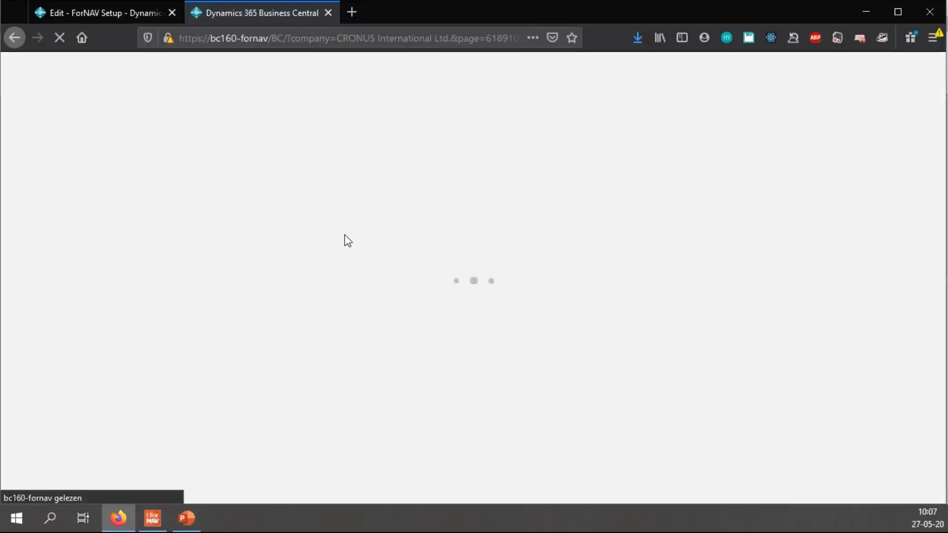
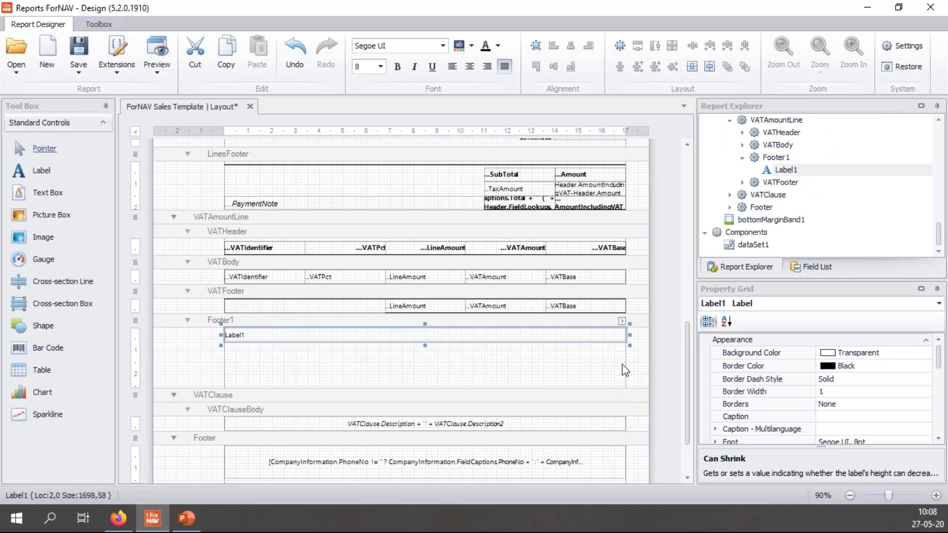
Step: Add an ENU entry to Label1's multilanguage caption and open its Text editor
left_click(622, 322)
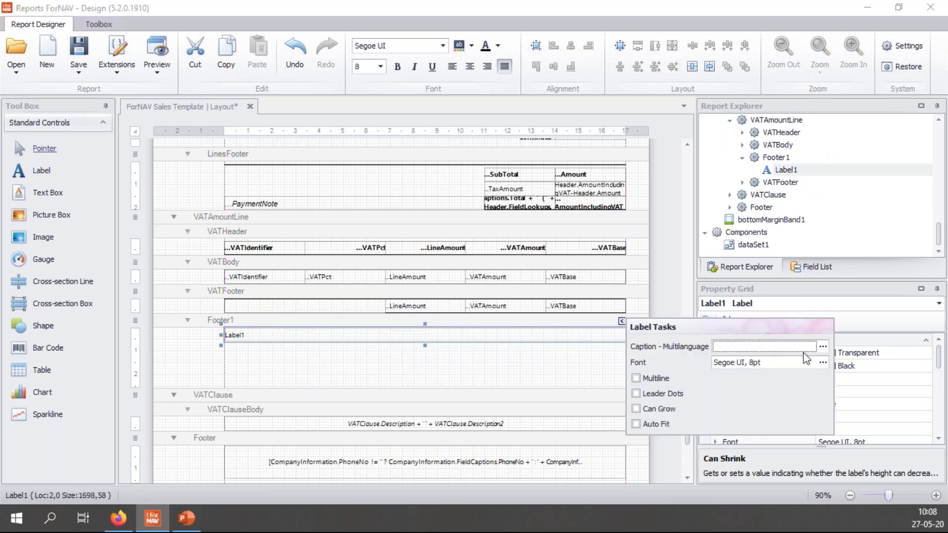
left_click(821, 348)
left_click(341, 335)
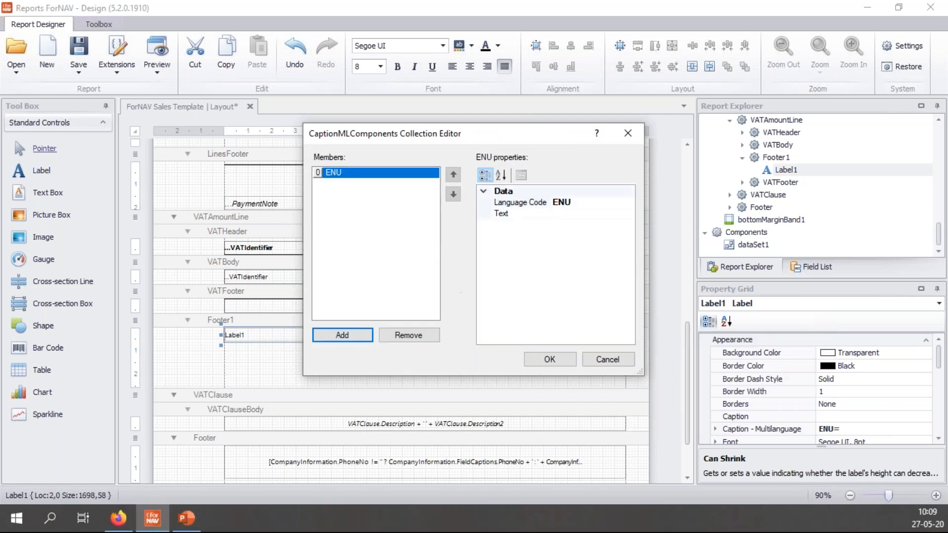
left_click(591, 214)
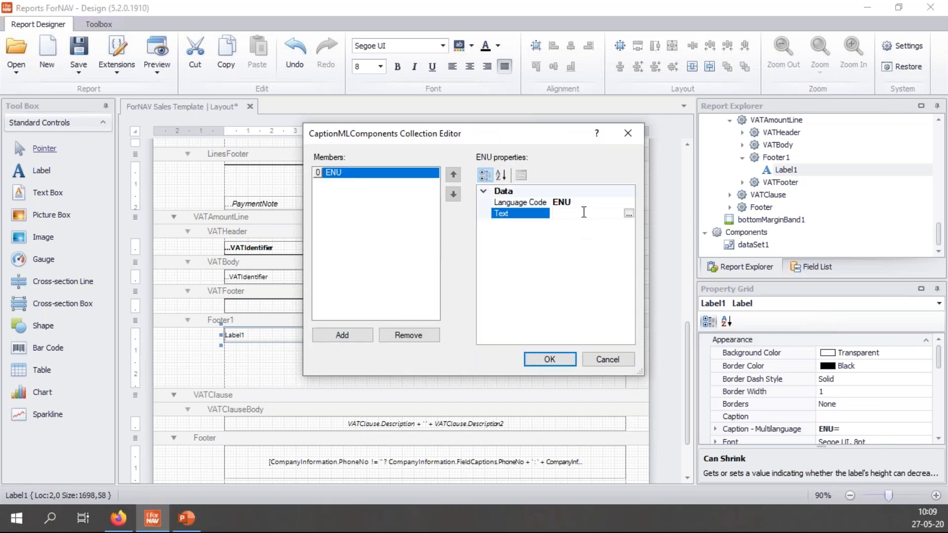
left_click(629, 215)
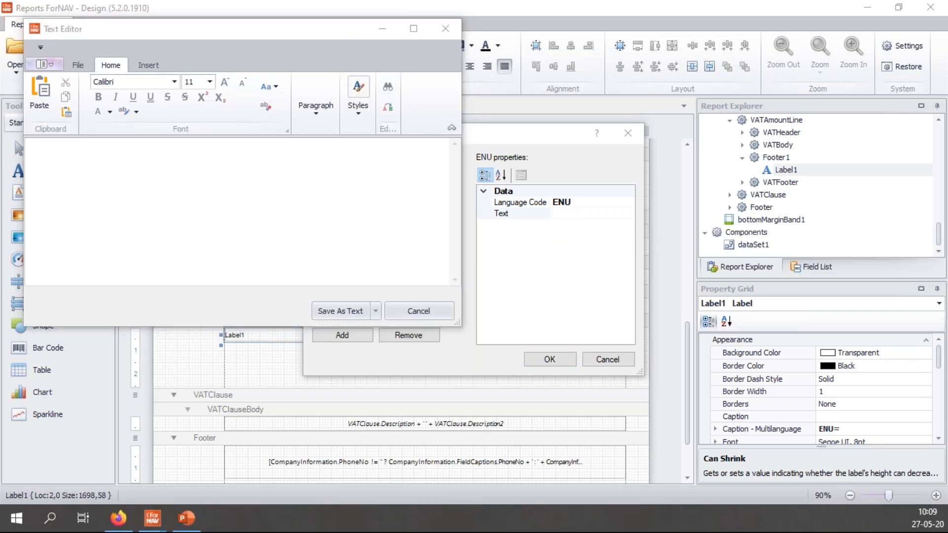
Step: Paste the Lorem ipsum paragraph into the ENU caption and place the caret before 'Lorem'
left_click(292, 222)
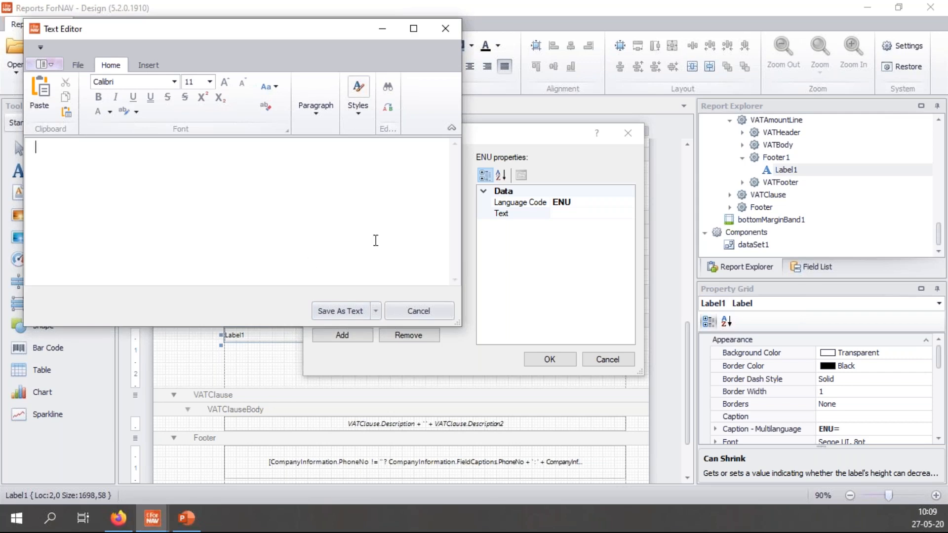
type("\"Lorem ipsum dolor sit amet, consectetur adipiscing elit, sed do eiusmod tempor incididunt ut labore et dolore magna aliqua. Ut enim ad minim veniam, quis nostrud exercitation ullamco laboris nisi ut aliquip ex ea commodo consequat. Duis aute irure dolor in reprehenderit in voluptate velit esse cillum dolore eu fugiat nulla pariatur. Excepteur sint occaecat cupidatat non proident, sunt in culpa qui officia deserunt mollit anim id est laborum.\"")
left_click(73, 226)
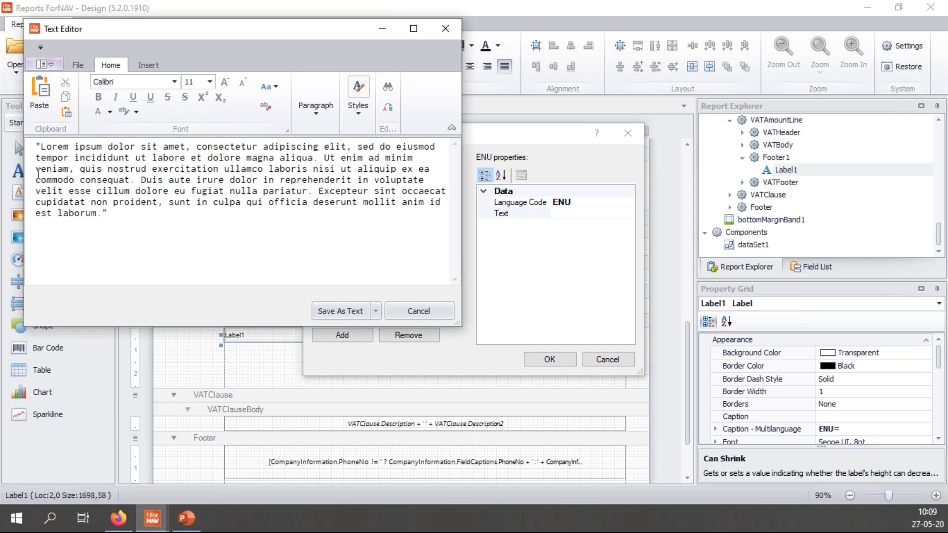
left_click_drag(187, 36, 314, 41)
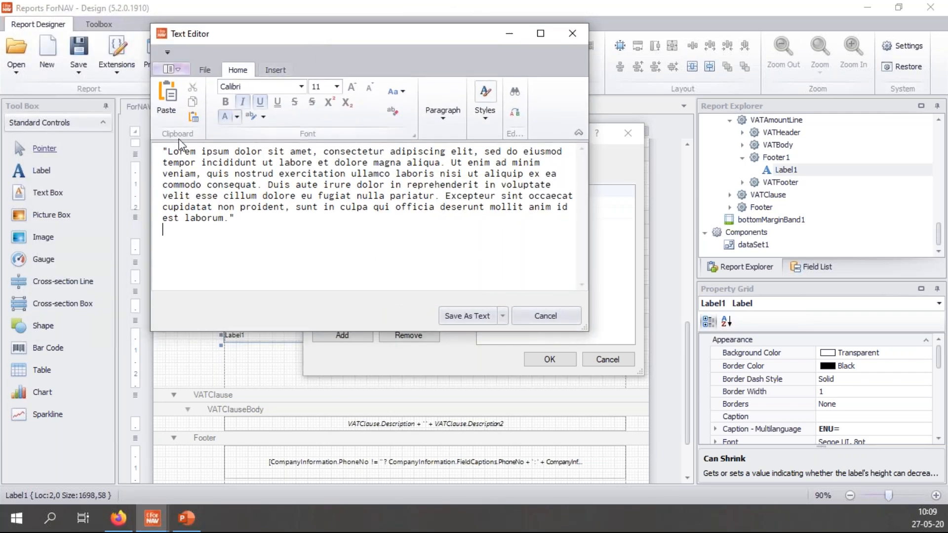
left_click(158, 153)
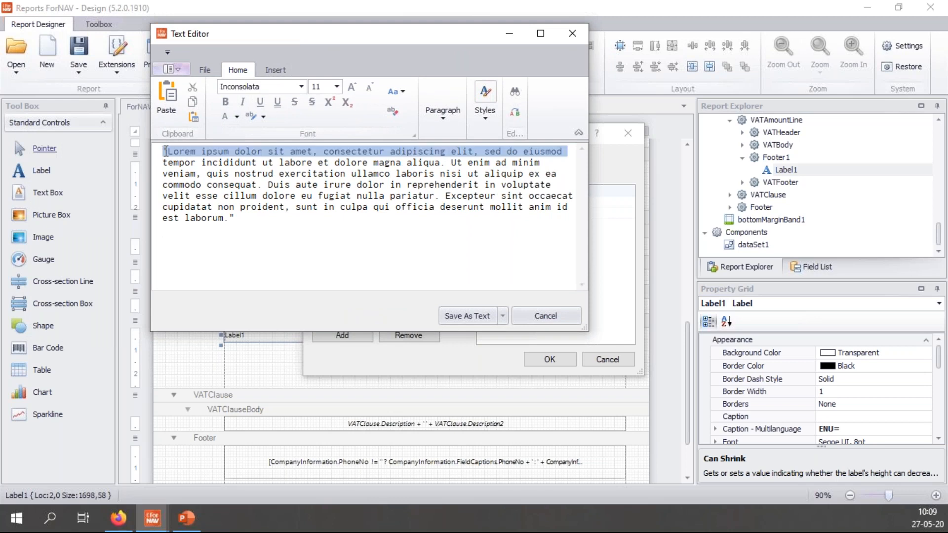
left_click(170, 154)
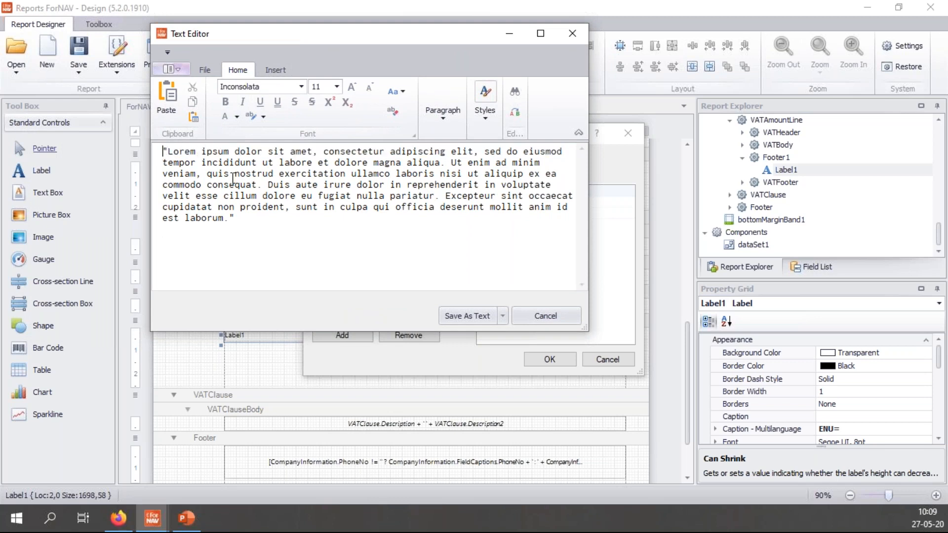
left_click(275, 70)
Step: Insert the Header.Bill_toName field at the start of the caption text
left_click(359, 103)
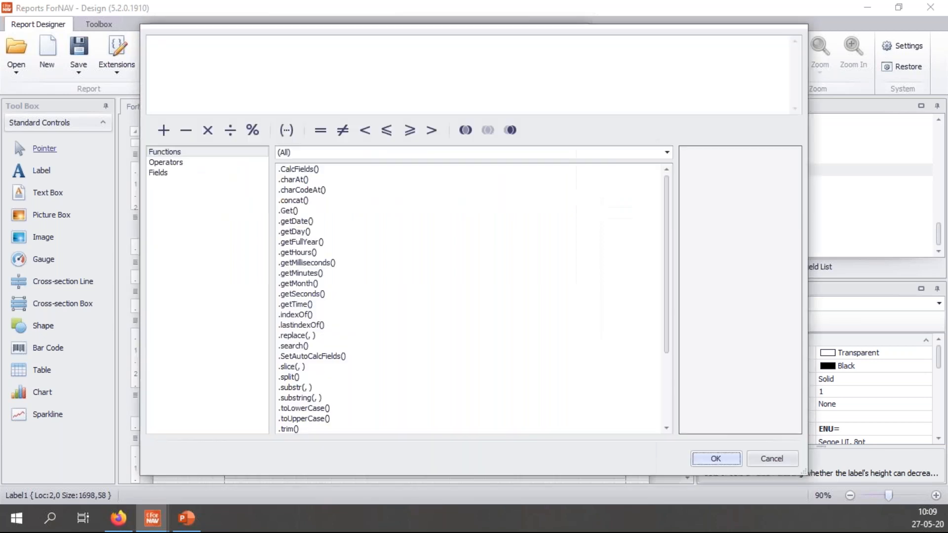
left_click(183, 173)
left_click(294, 228)
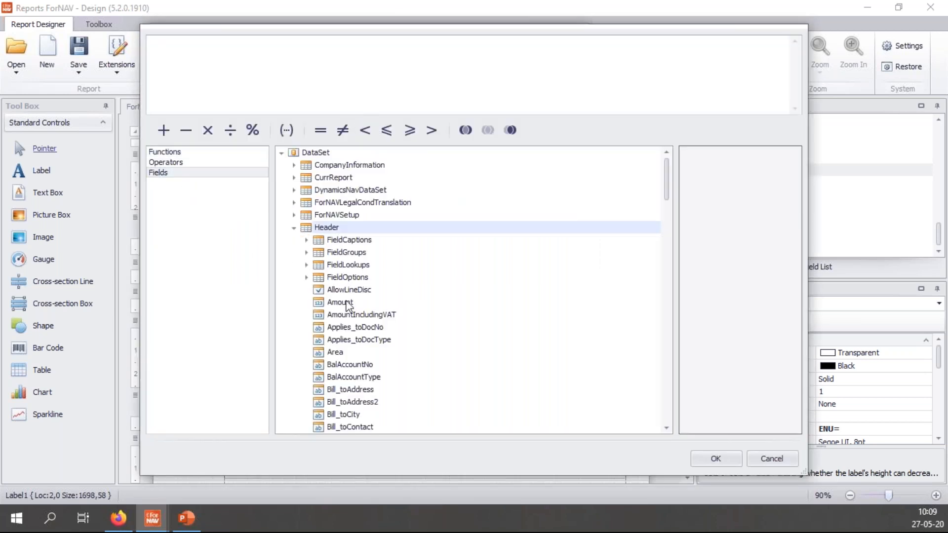
scroll(348, 306, "down", 3)
double_click(364, 377)
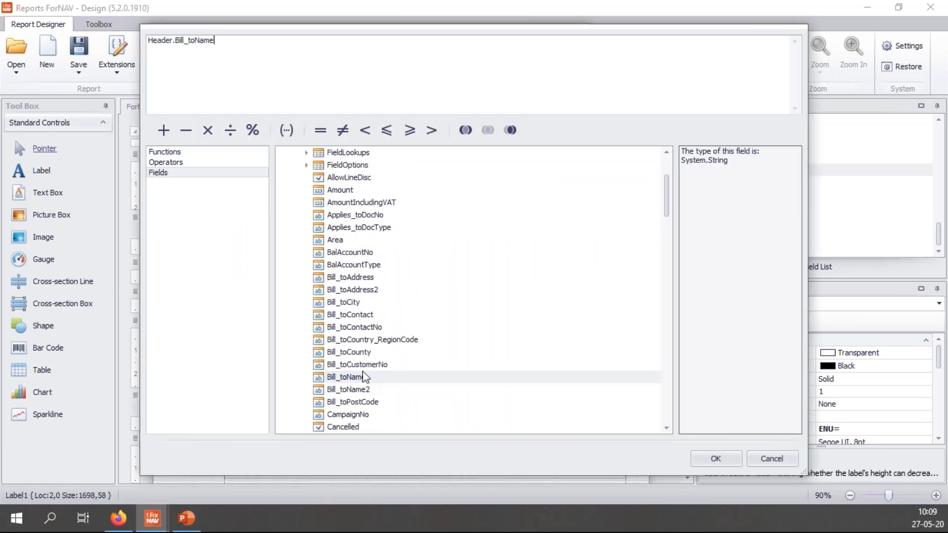
left_click(716, 459)
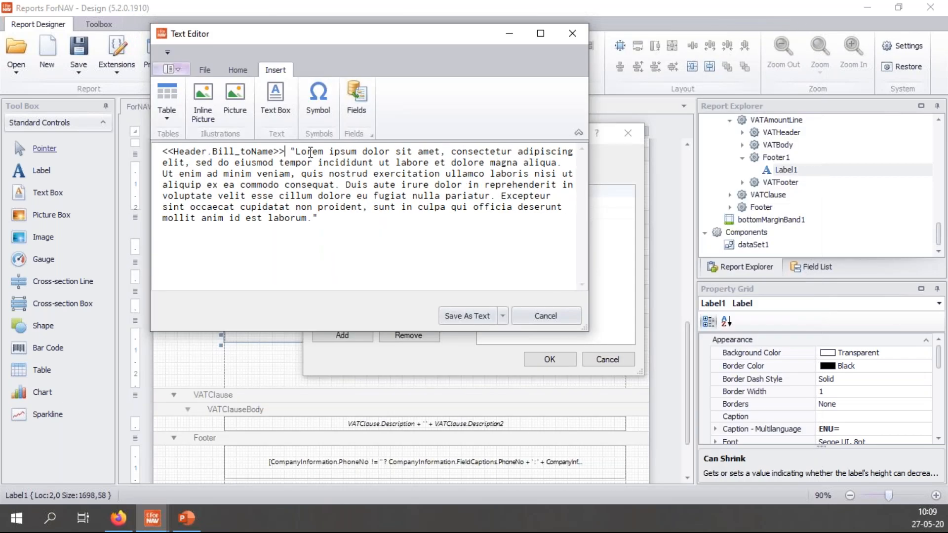
Step: Colour the whole caption dark green and save it as Html
left_click_drag(326, 218, 126, 157)
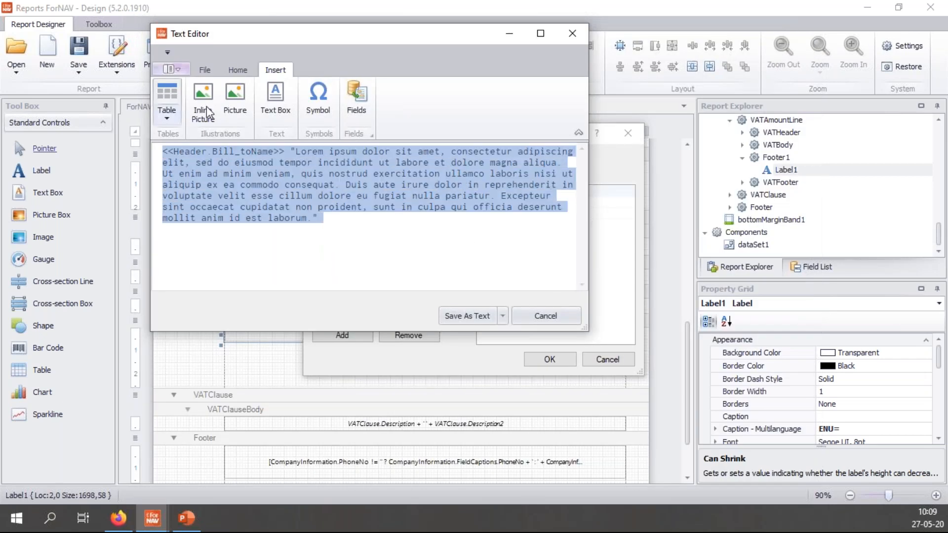
left_click(233, 75)
left_click(237, 117)
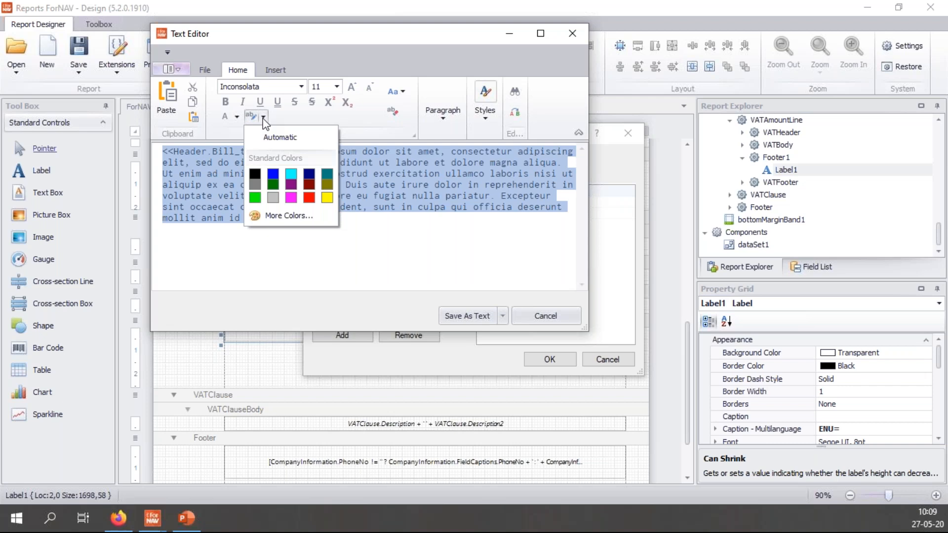
left_click(273, 185)
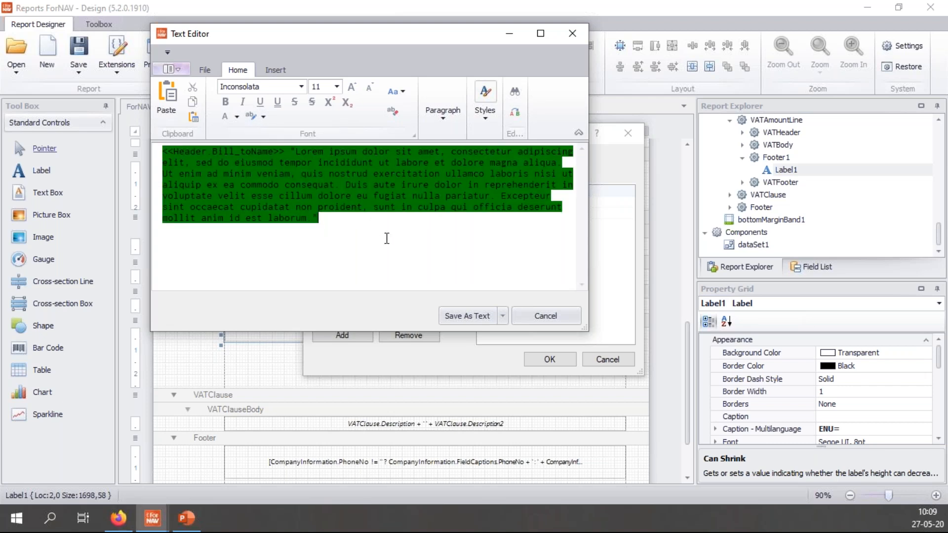
left_click(504, 317)
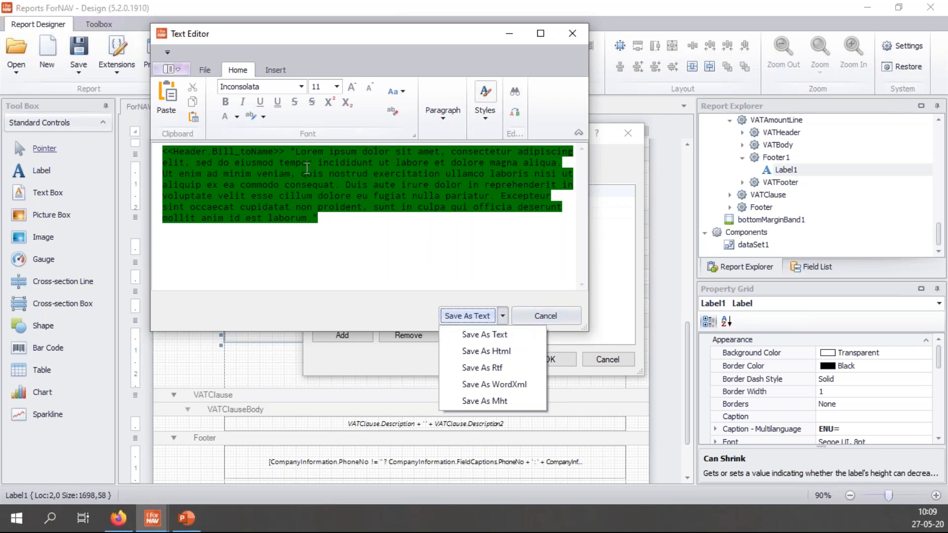
left_click(485, 352)
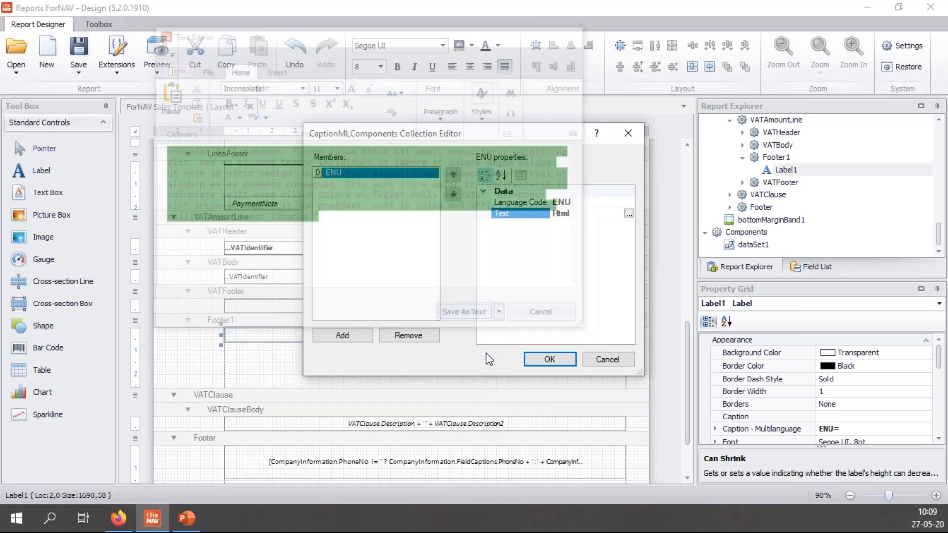
Step: Apply the Html caption to Label1 and shrink the Footer1 band to fit the label
left_click(551, 359)
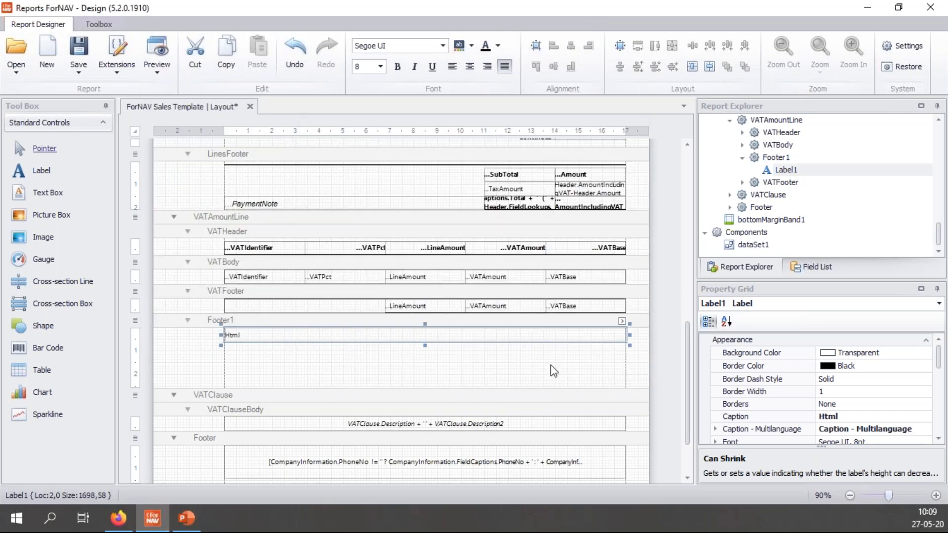
left_click_drag(567, 389, 569, 338)
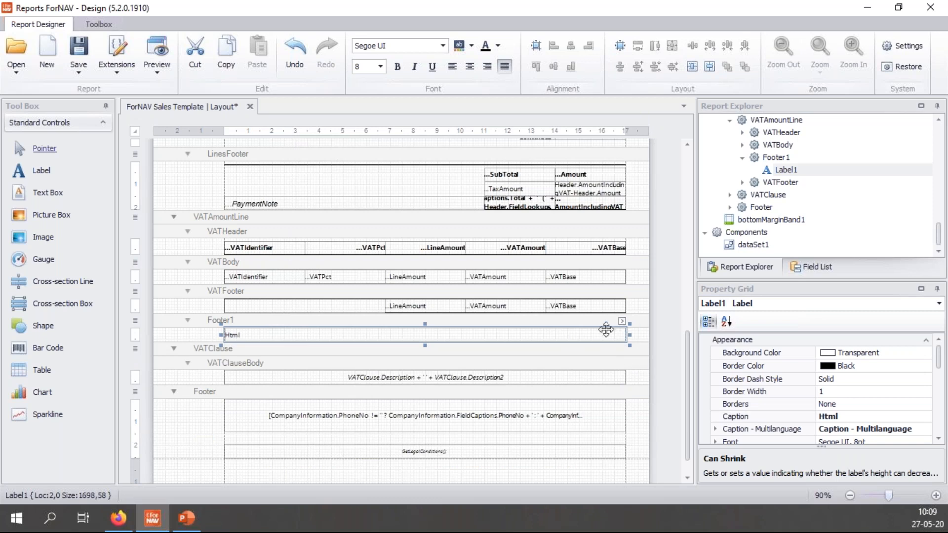
scroll(894, 414, "down", 3)
scroll(893, 413, "down", 3)
scroll(943, 397, "down", 2)
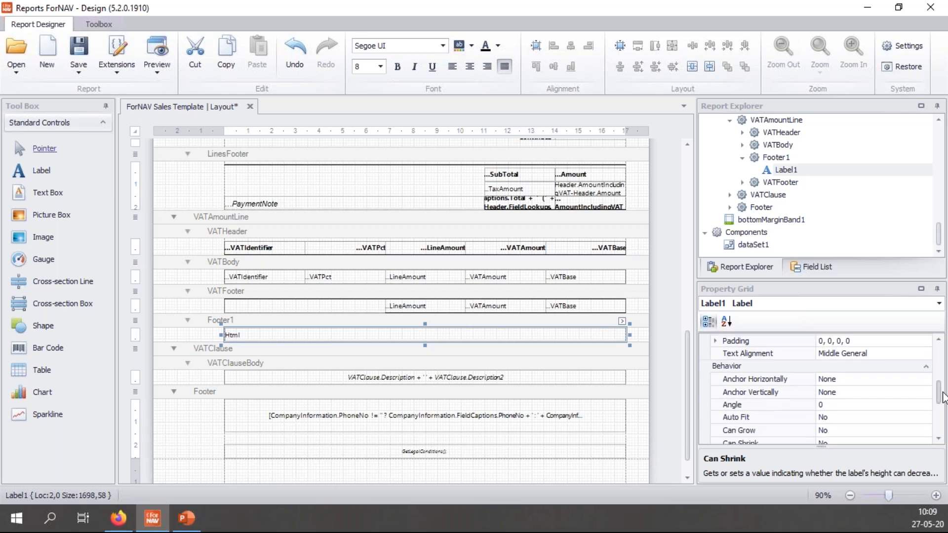
Step: Set Label1's Can Grow to Yes and its Text Alignment to Top Left
double_click(858, 429)
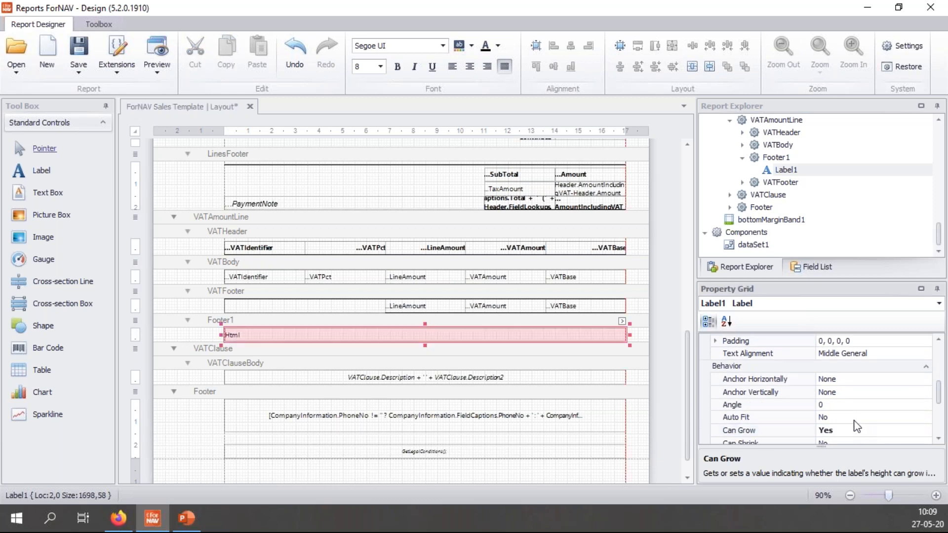
left_click(859, 419)
left_click(885, 354)
left_click(925, 353)
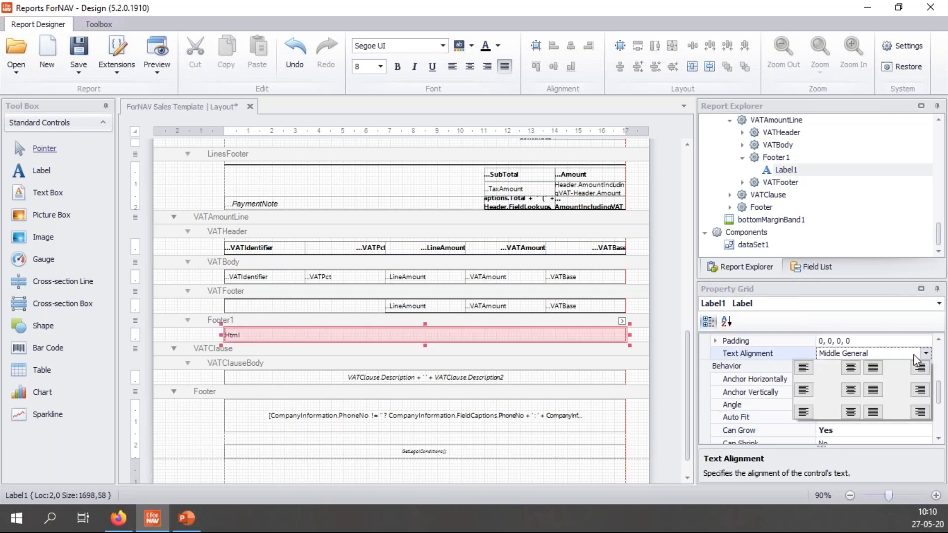
left_click(804, 369)
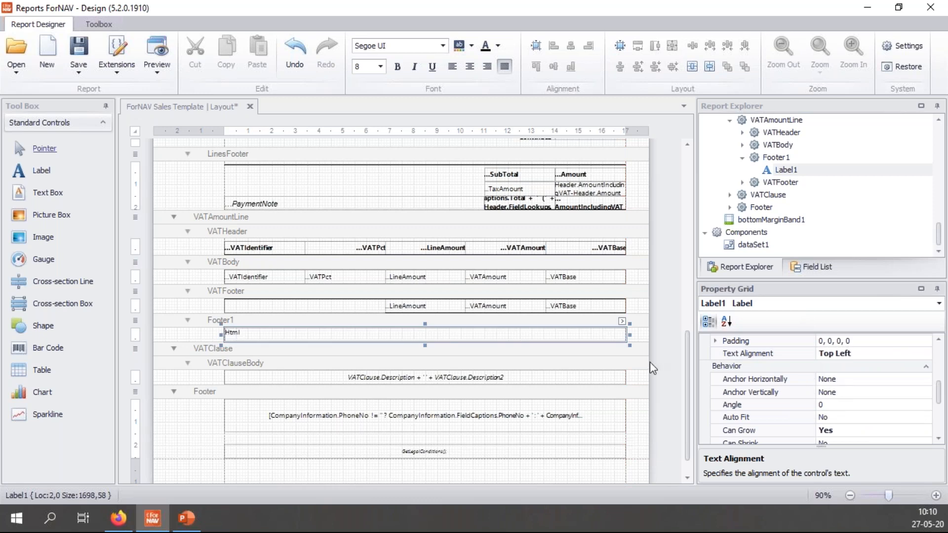
left_click(643, 327)
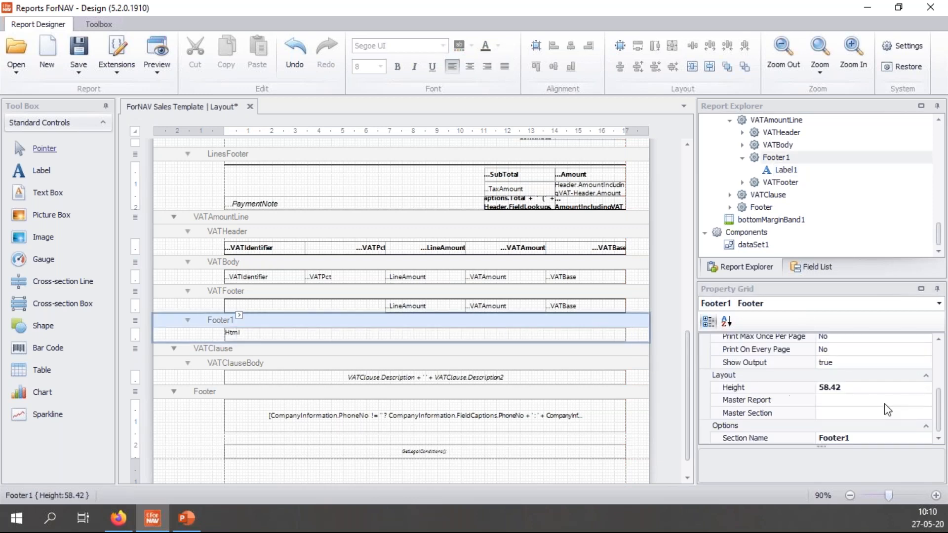
Step: Turn on Can Shrink for the Footer1 band and make the band much taller
left_click_drag(940, 419, 941, 382)
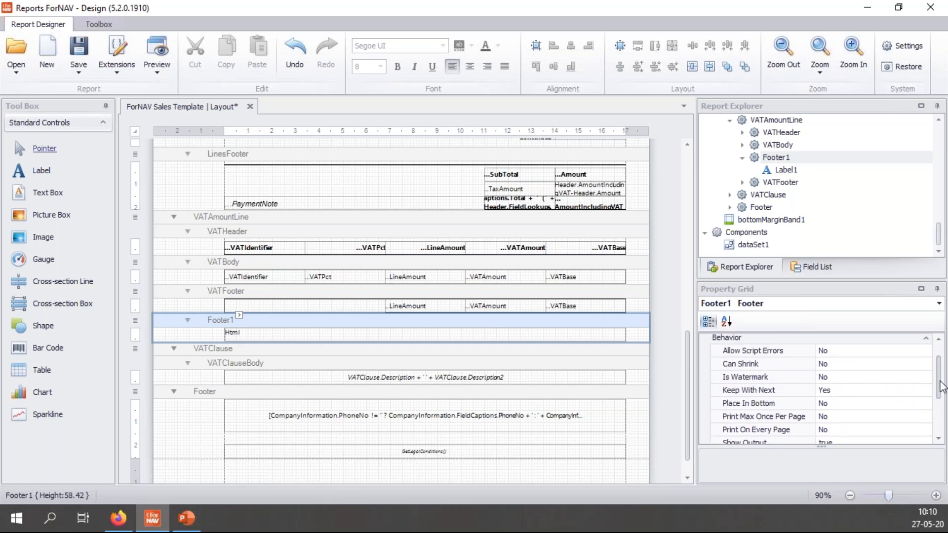
left_click(880, 374)
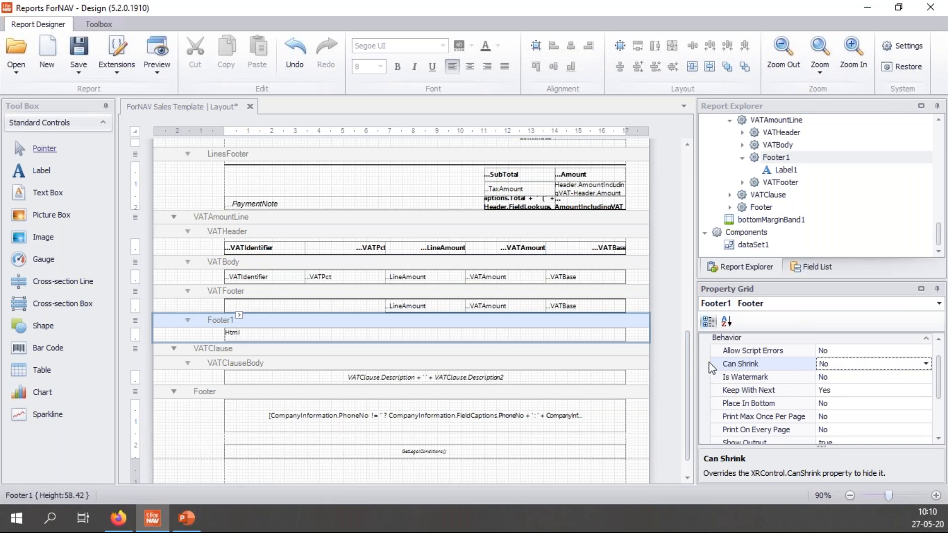
left_click_drag(635, 342, 639, 455)
Step: Keep Footer1's Can Shrink on and drag the band back up to just fit the Html label
double_click(842, 366)
left_click(863, 378)
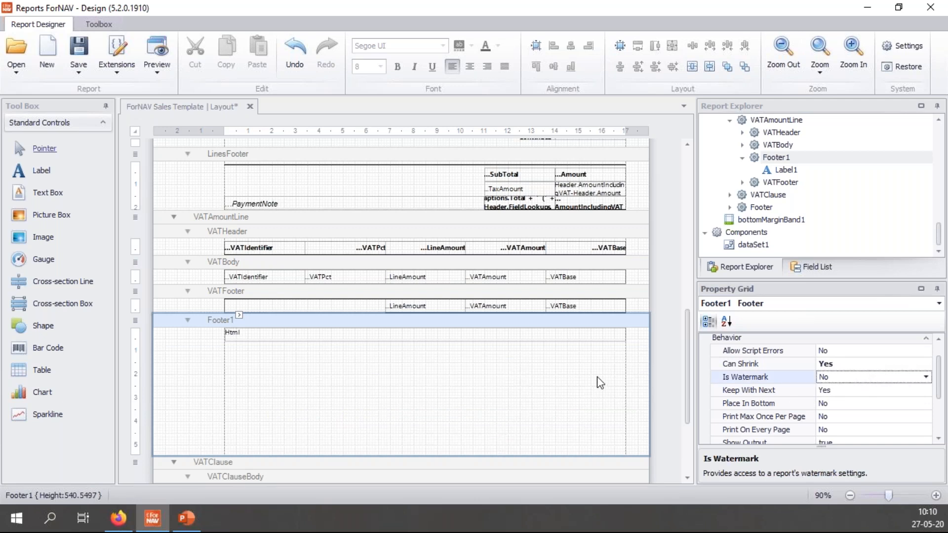
scroll(601, 381, "down", 3)
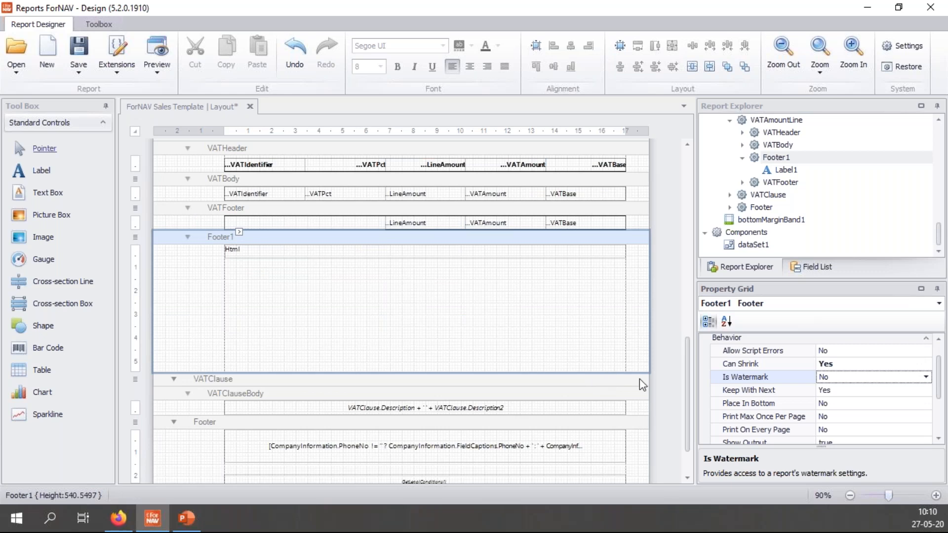
left_click_drag(683, 386, 688, 369)
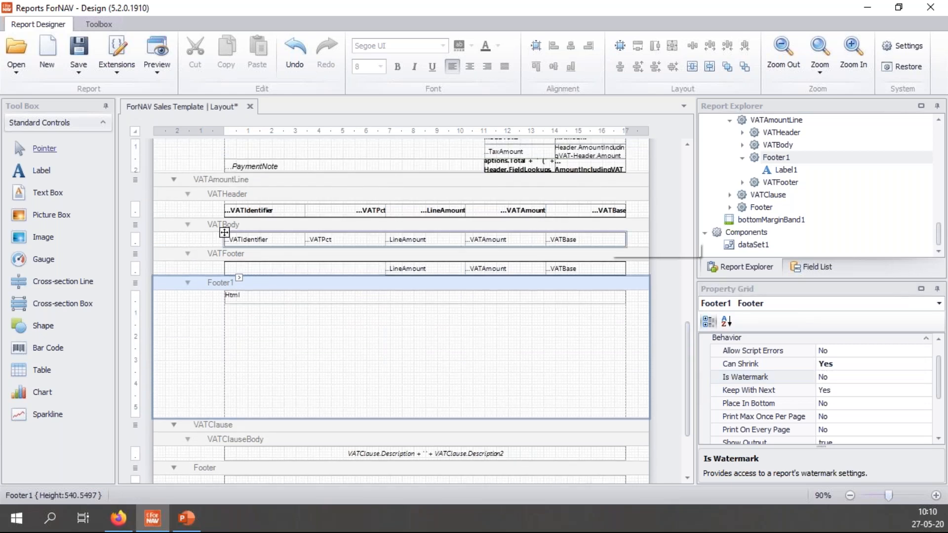
left_click(587, 182)
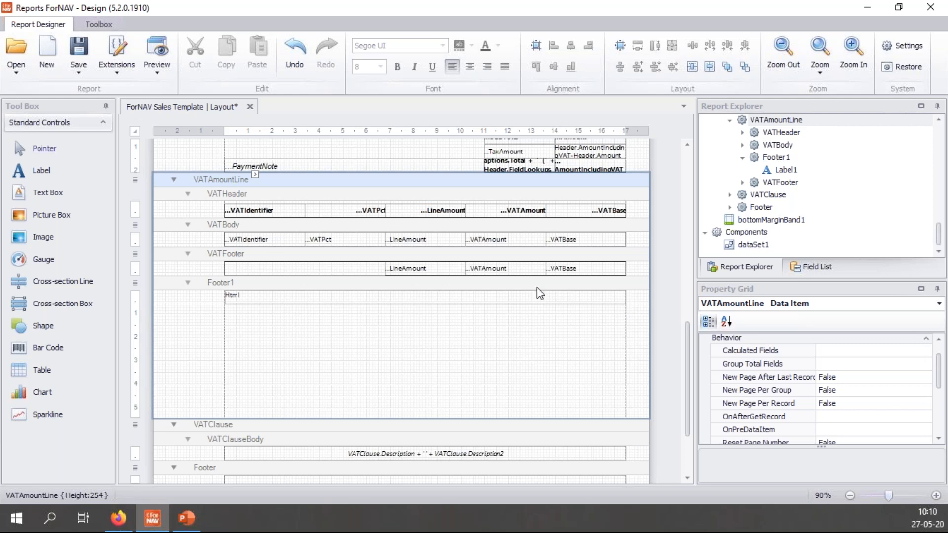
left_click_drag(494, 418, 506, 304)
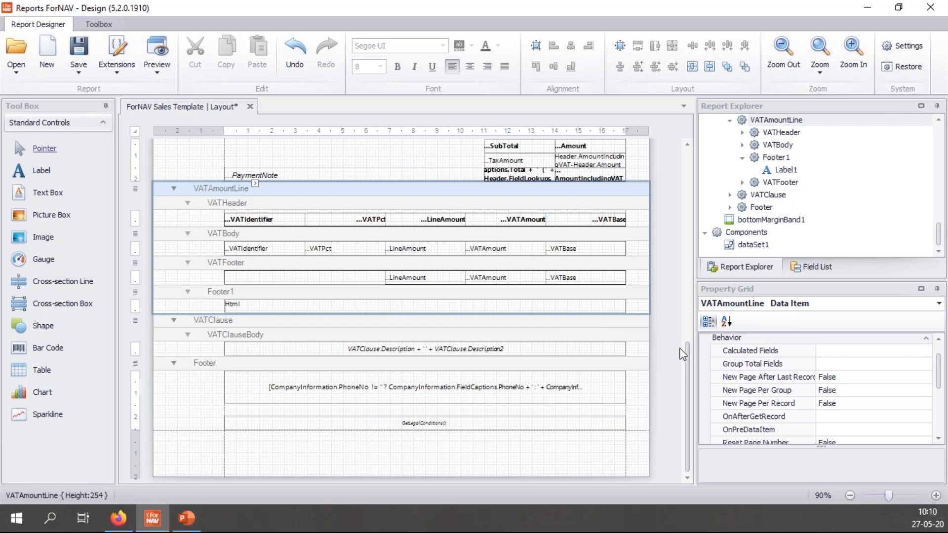
Step: Insert a new DataItem band from the Header band and move it up between Footer1 and VATClause
left_click(666, 318)
scroll(668, 331, "up", 6)
scroll(664, 331, "up", 4)
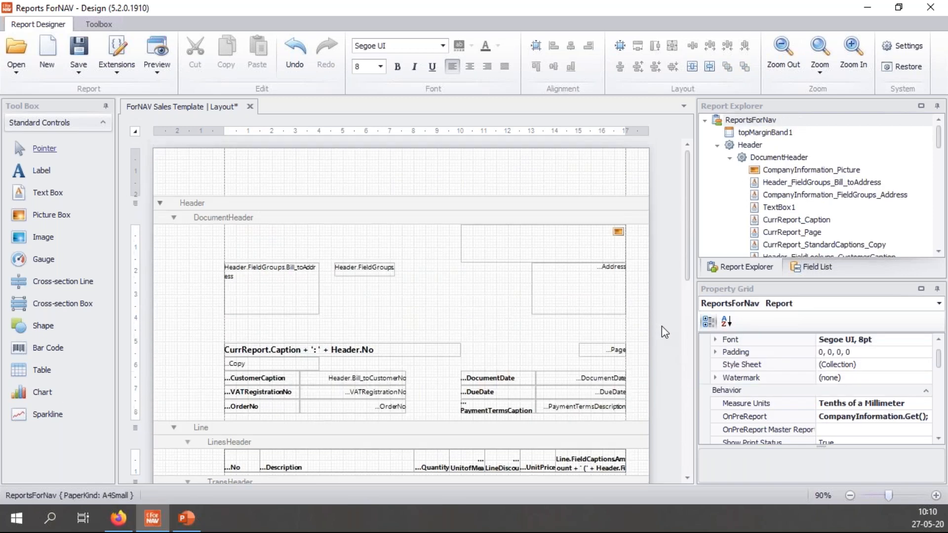
left_click(427, 211)
right_click(425, 206)
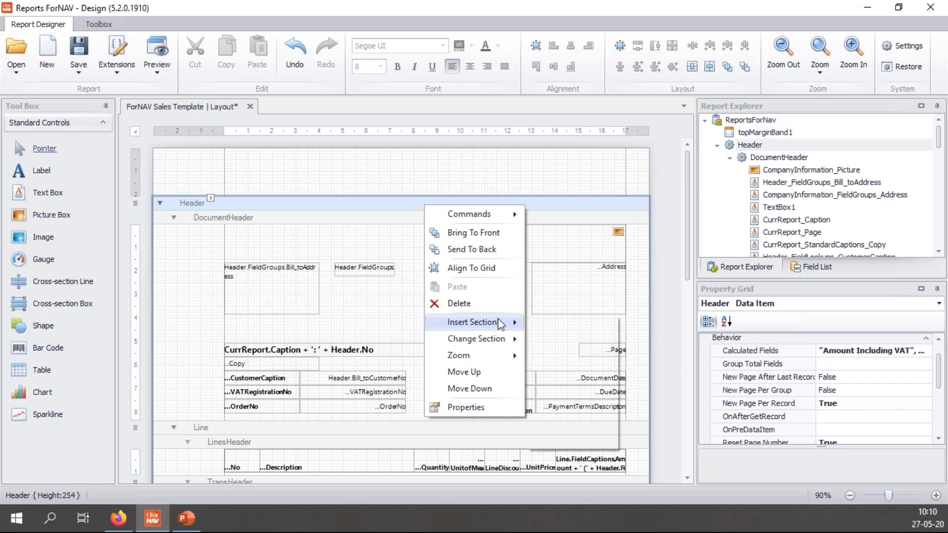
mouse_move(497, 321)
left_click(589, 439)
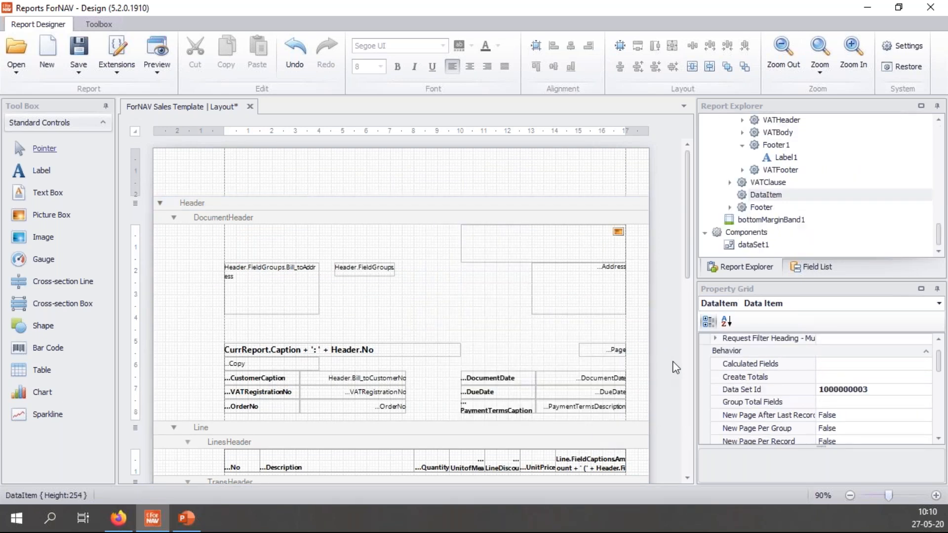
scroll(676, 322, "down", 10)
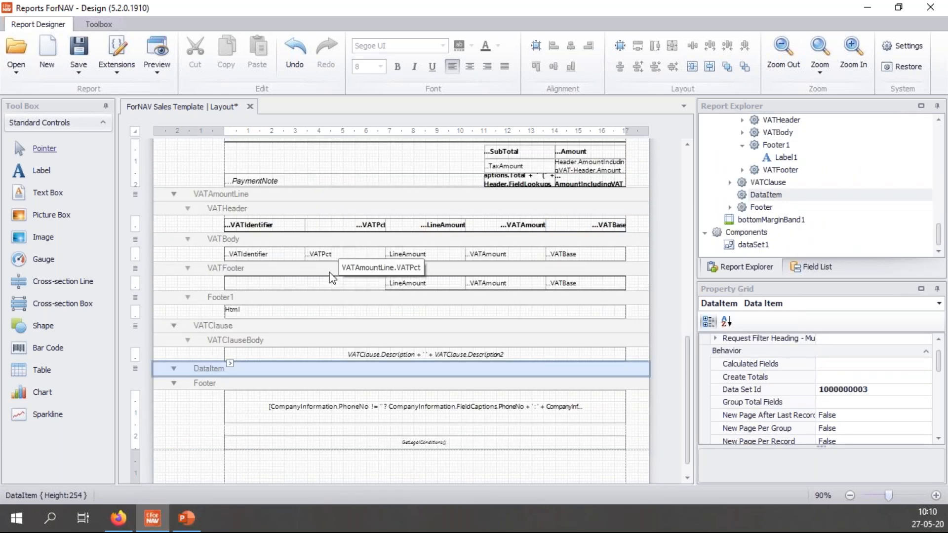
right_click(282, 369)
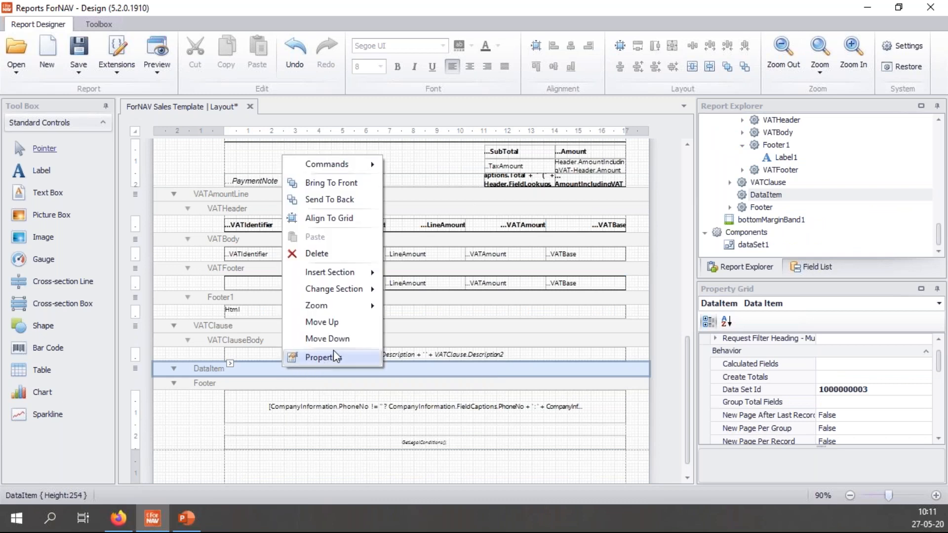
left_click(322, 321)
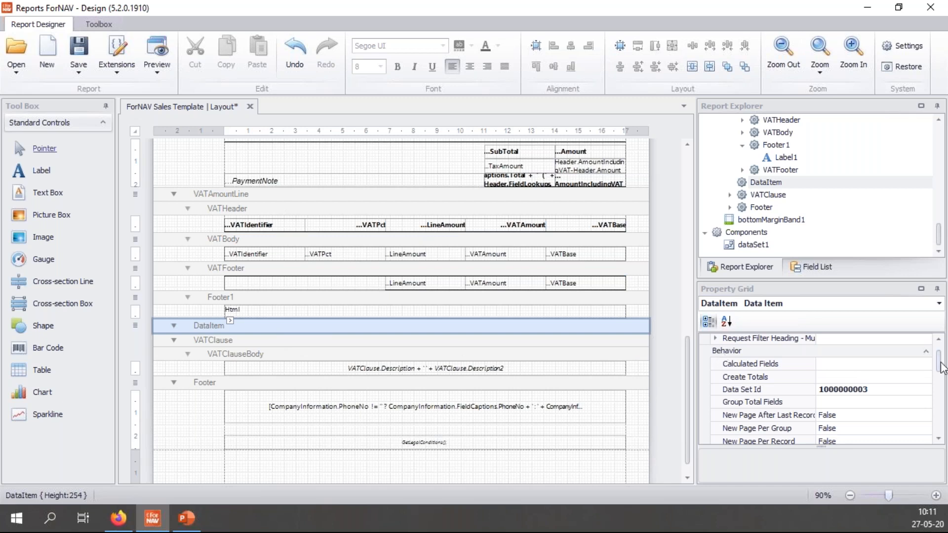
Step: Set the new data item's table to Integer and its Max Iteration to 1
scroll(938, 368, "down", 5)
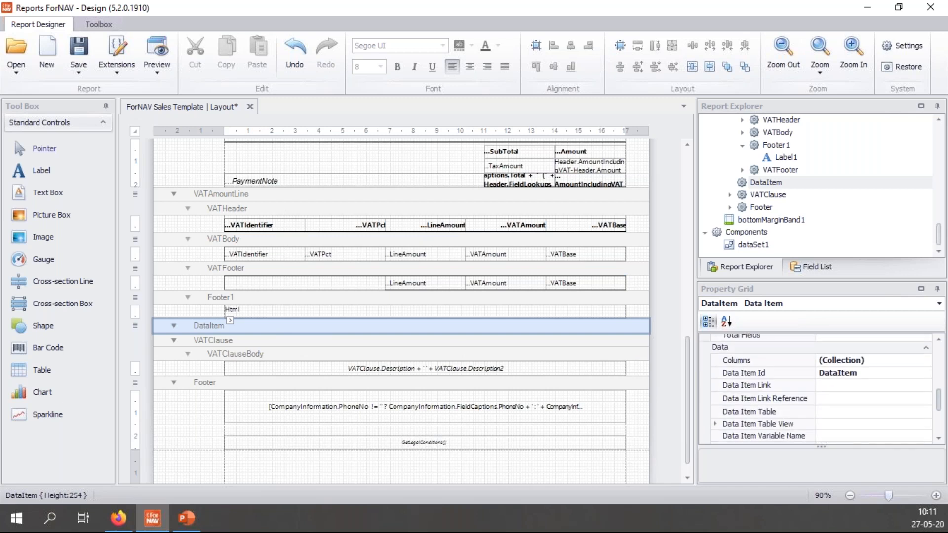
scroll(819, 390, "down", 2)
left_click(874, 369)
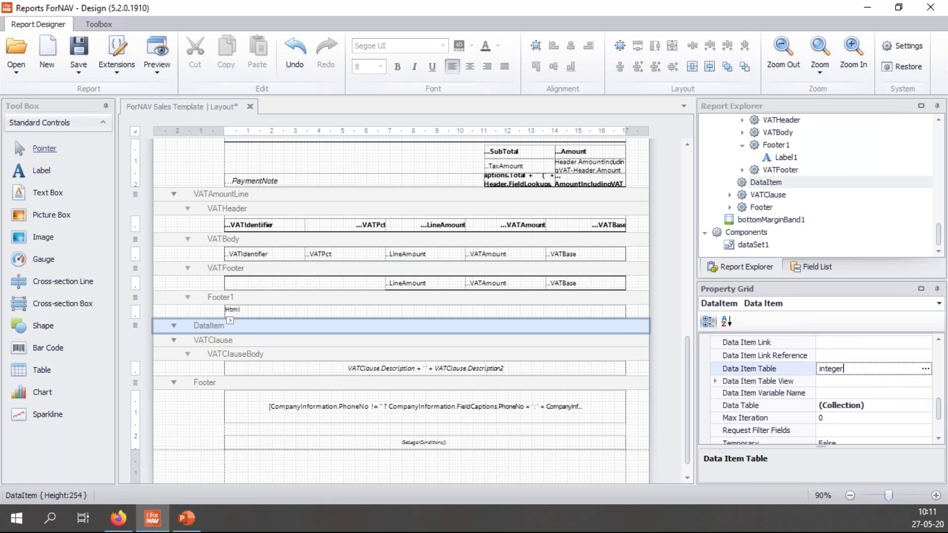
key("Return")
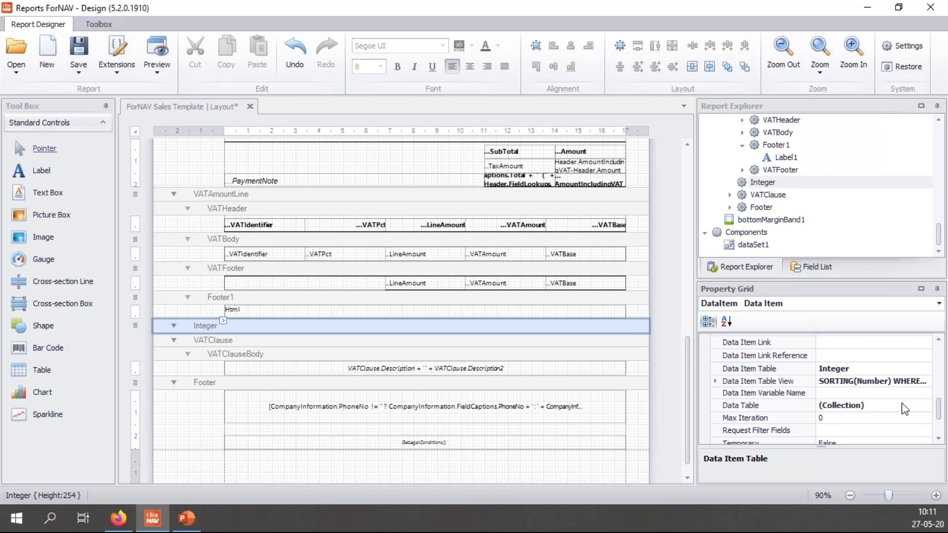
left_click(861, 419)
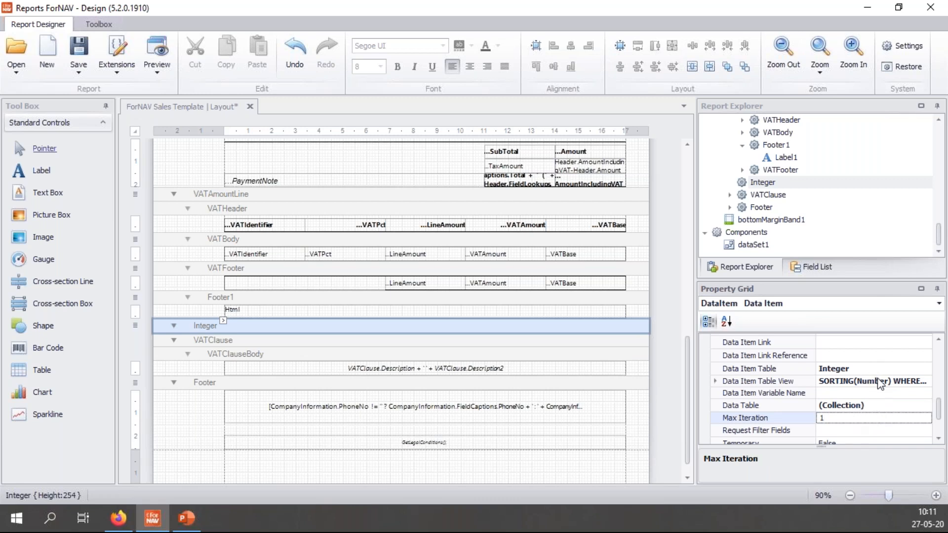
key("Return")
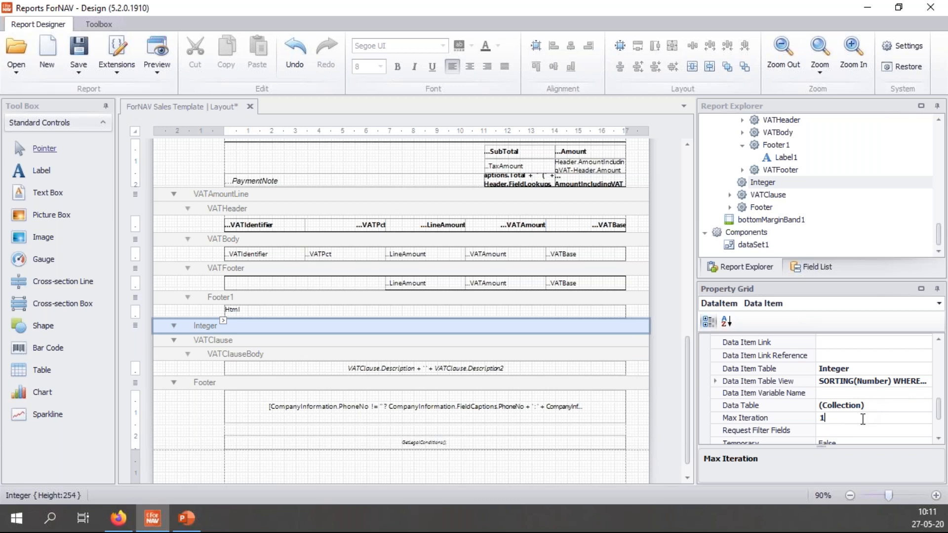
Step: Add a Body2 section to the Integer data item and move the Html label from Footer1 into it
right_click(524, 325)
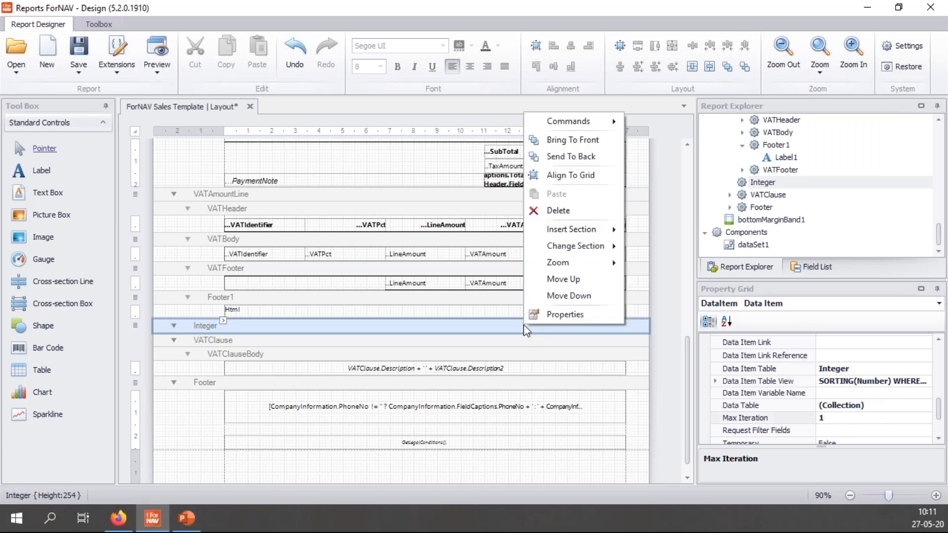
mouse_move(585, 233)
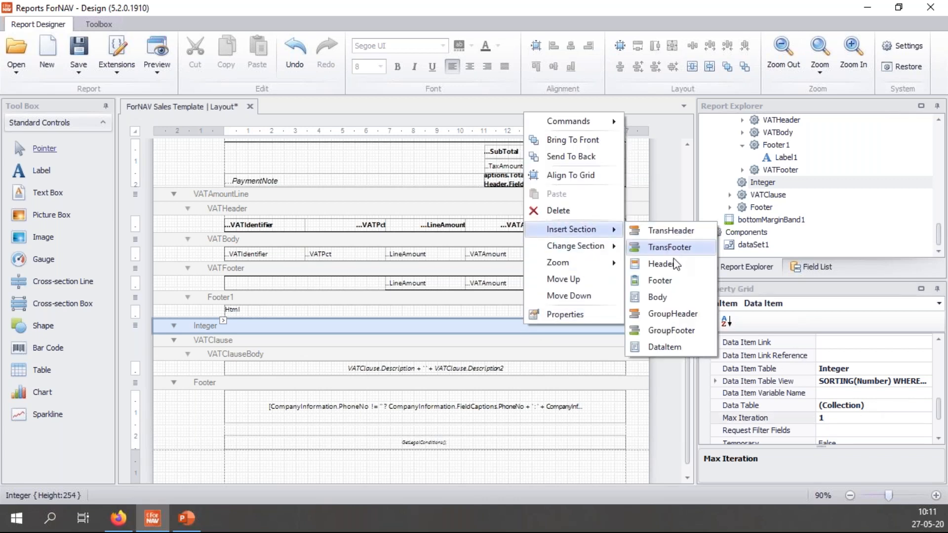
left_click(660, 297)
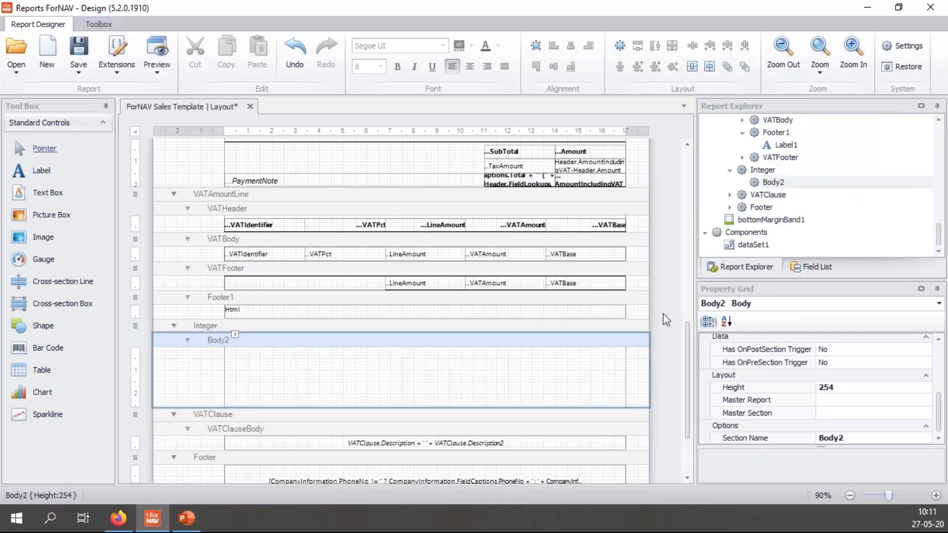
left_click(490, 309)
key("ctrl+x")
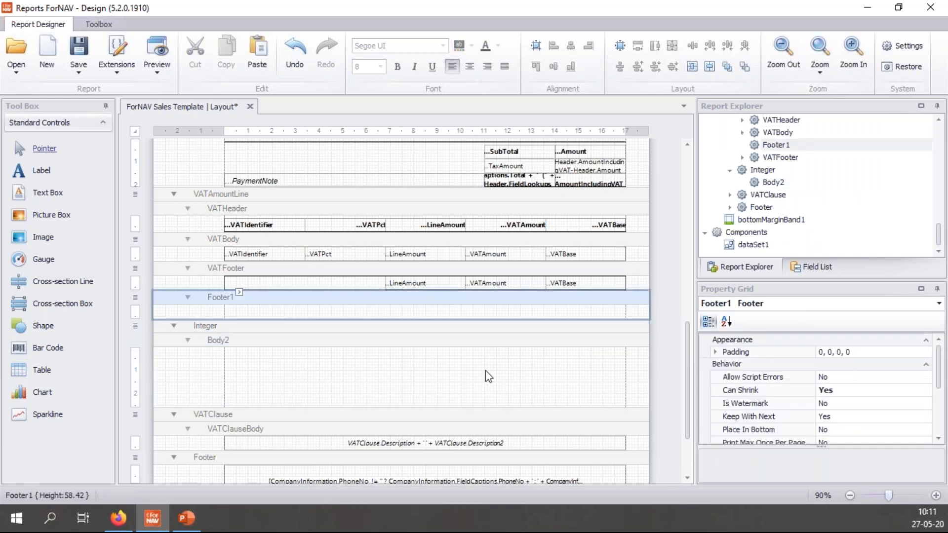
left_click(485, 370)
key("ctrl+v")
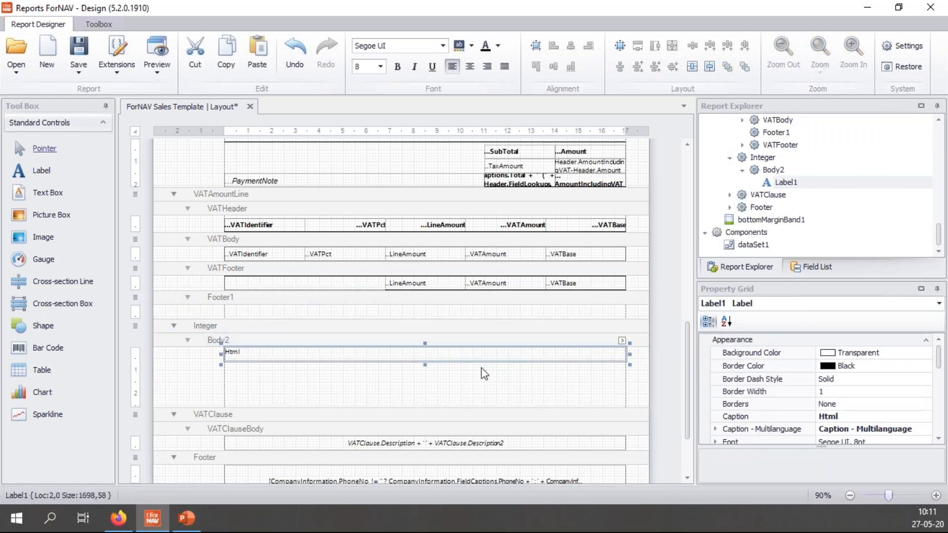
Step: Delete the emptied Footer1 band and select Body2
right_click(451, 299)
left_click(510, 185)
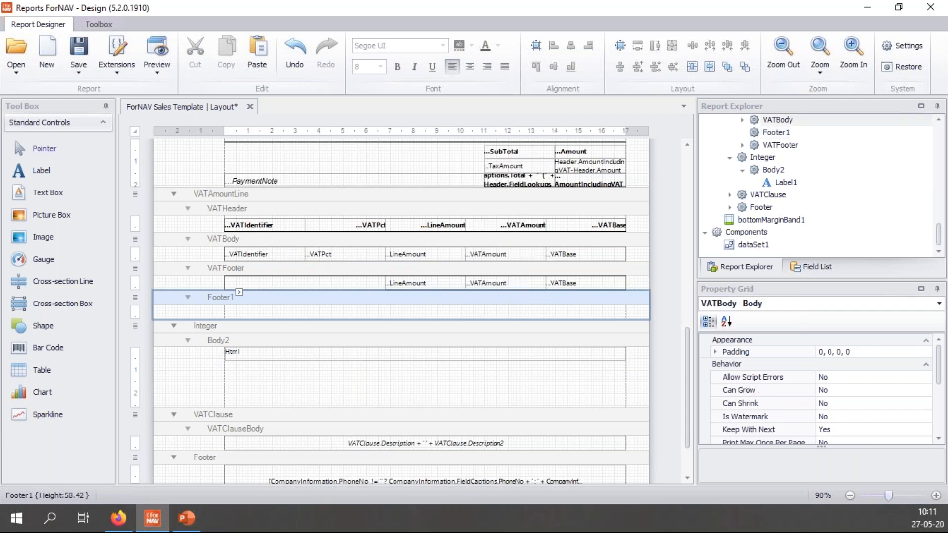
left_click(483, 316)
Step: Shrink Body2 to the Html label's height and set its Can Grow to Yes
left_click_drag(497, 378, 500, 332)
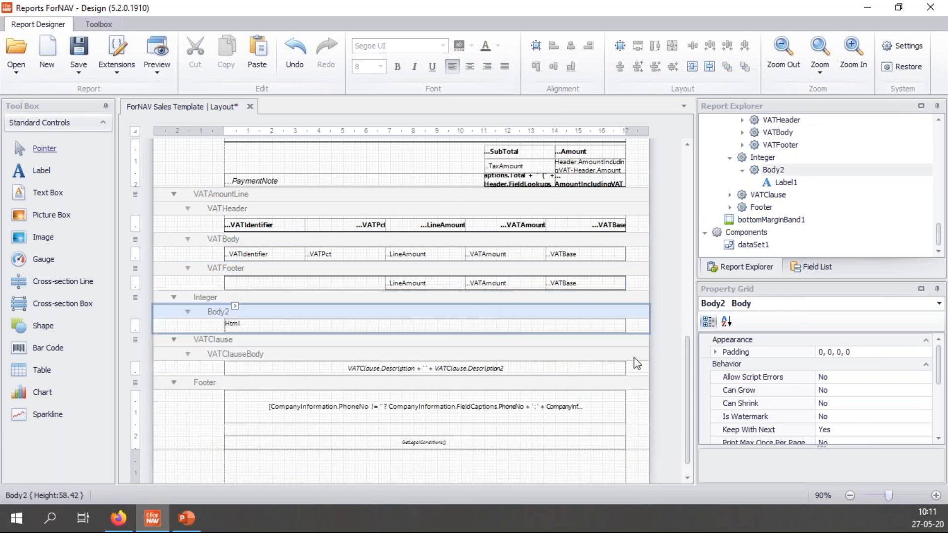
double_click(849, 393)
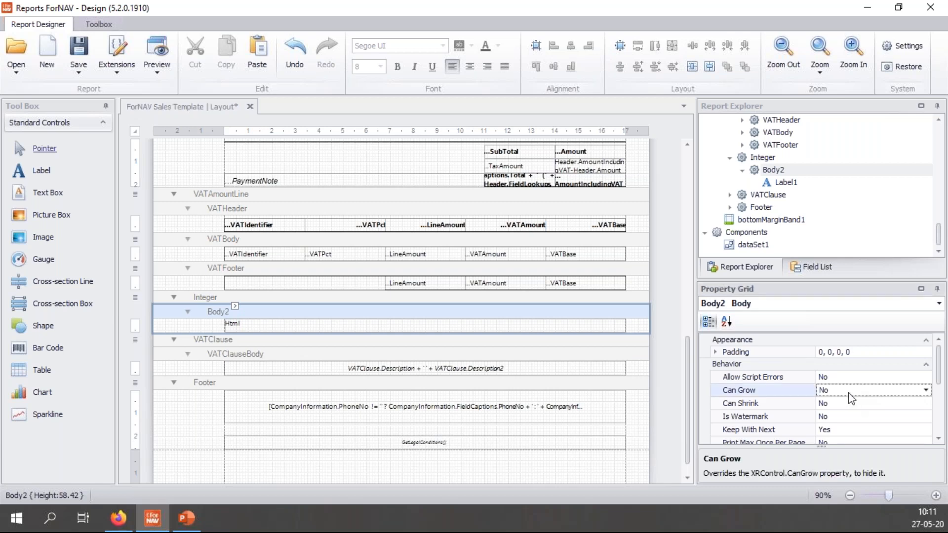
left_click(853, 403)
left_click(850, 393)
Step: Preview the Sales Template in Business Central, zoom in on the green note, then advance to the Summary slide
left_click(167, 59)
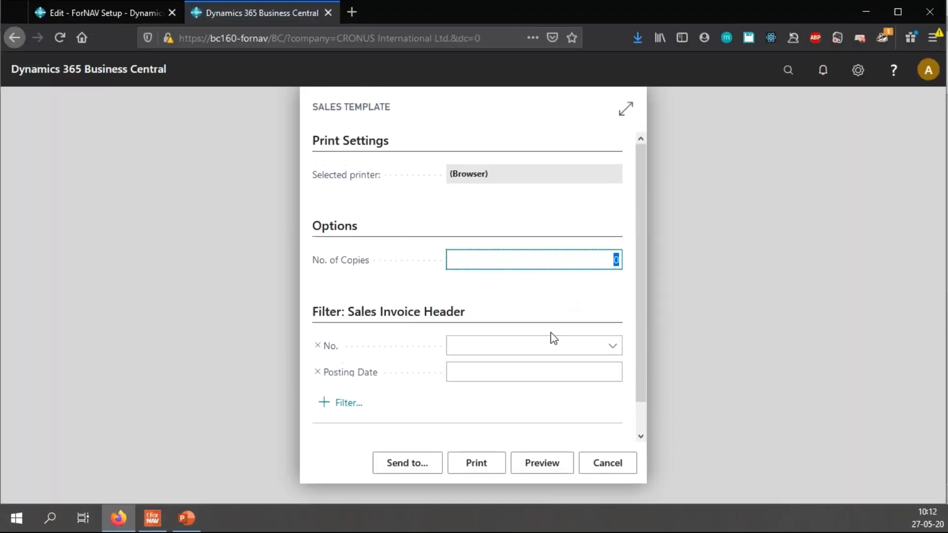
left_click(541, 462)
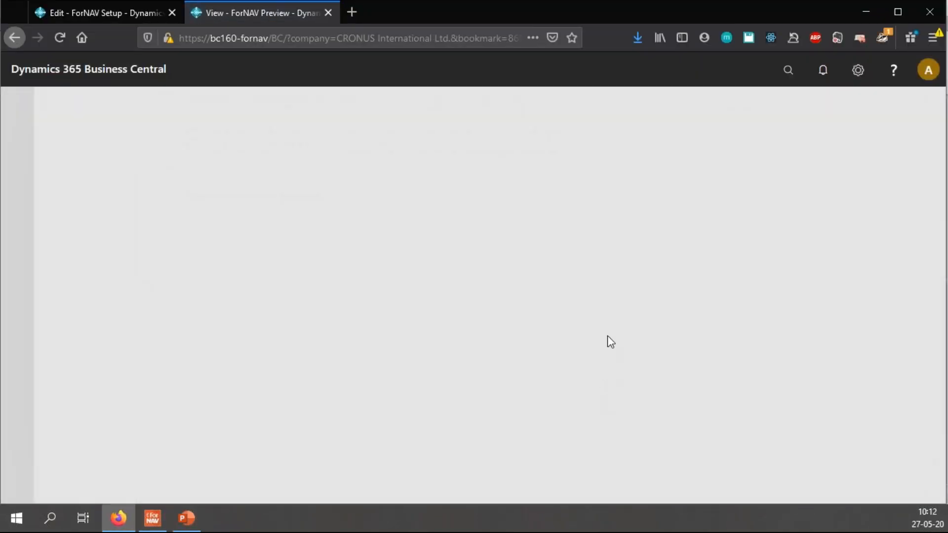
left_click(452, 451)
scroll(581, 374, "down", 2)
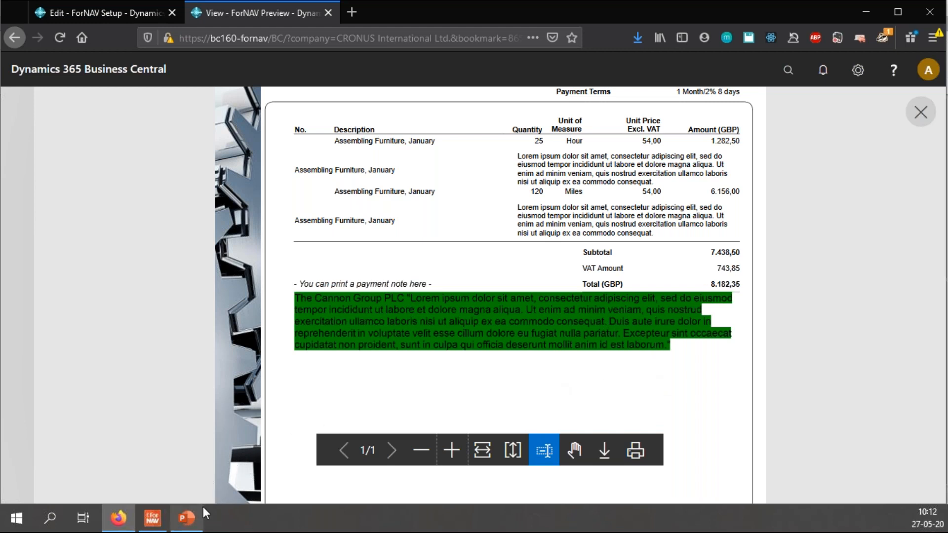
left_click(190, 519)
key("Right")
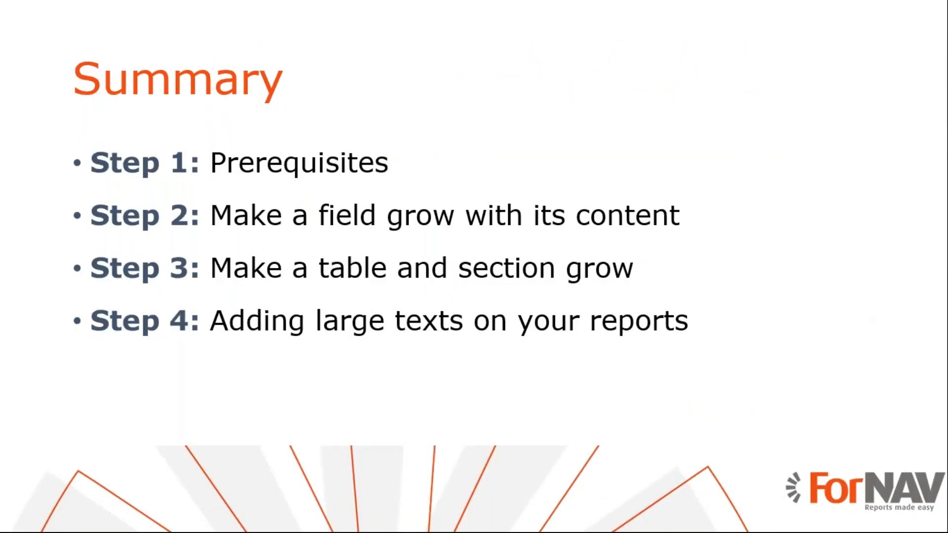